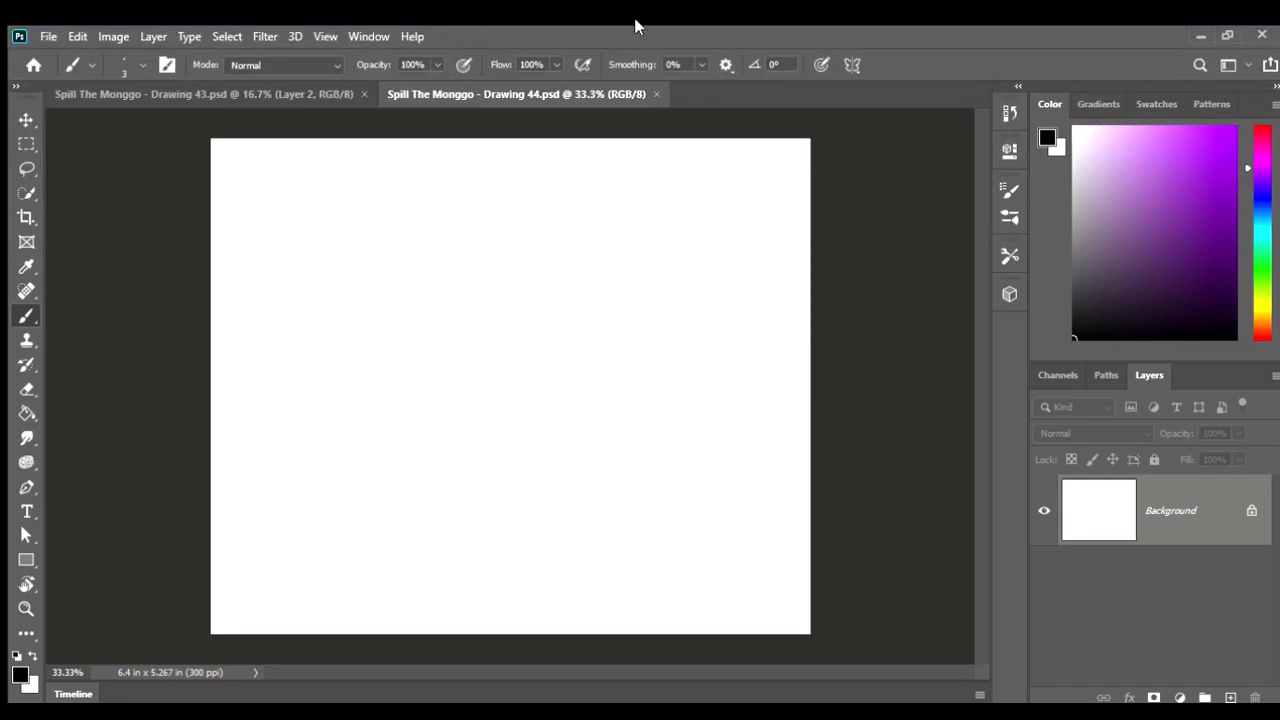
# Add a new layer and sketch diagonal branch lines at the lower left.
pyautogui.click(1231, 697)
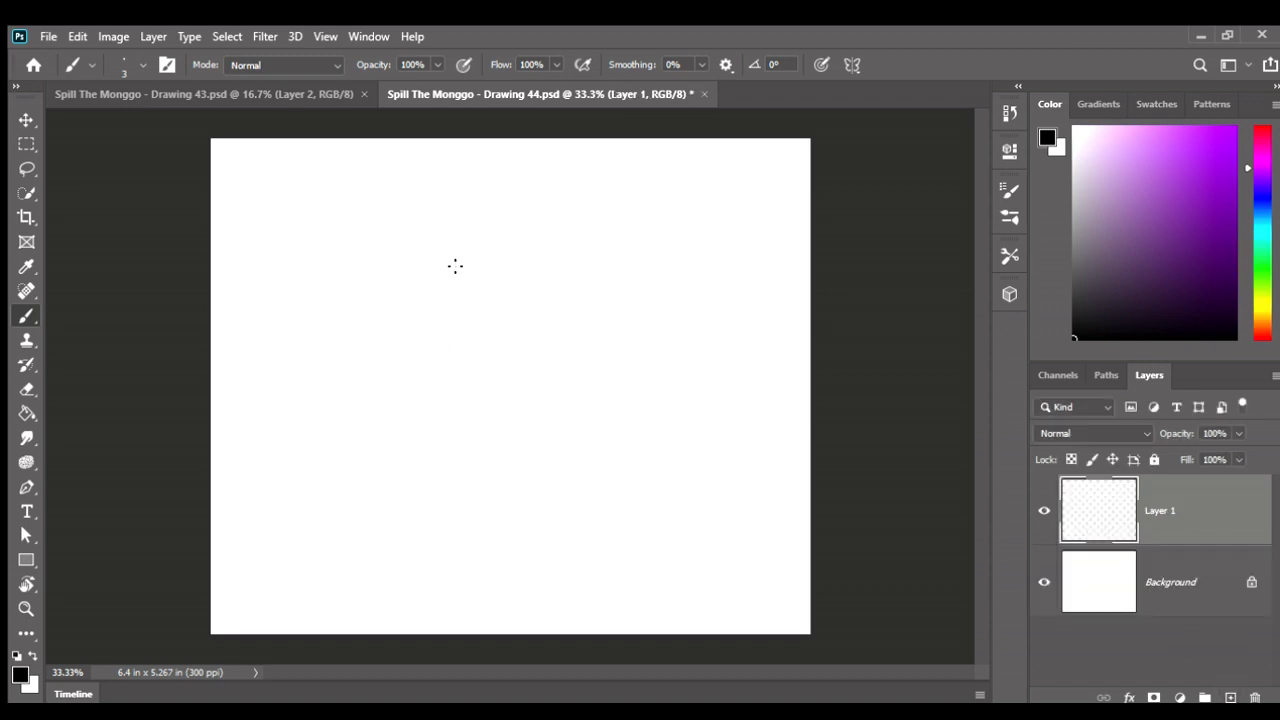
pyautogui.moveTo(457, 266); pyautogui.dragTo(457, 346)
pyautogui.hotkey('ctrl', 'z')
pyautogui.moveTo(369, 378)
pyautogui.mouseDown()
pyautogui.moveTo(399, 361)
pyautogui.moveTo(288, 535)
pyautogui.mouseUp()
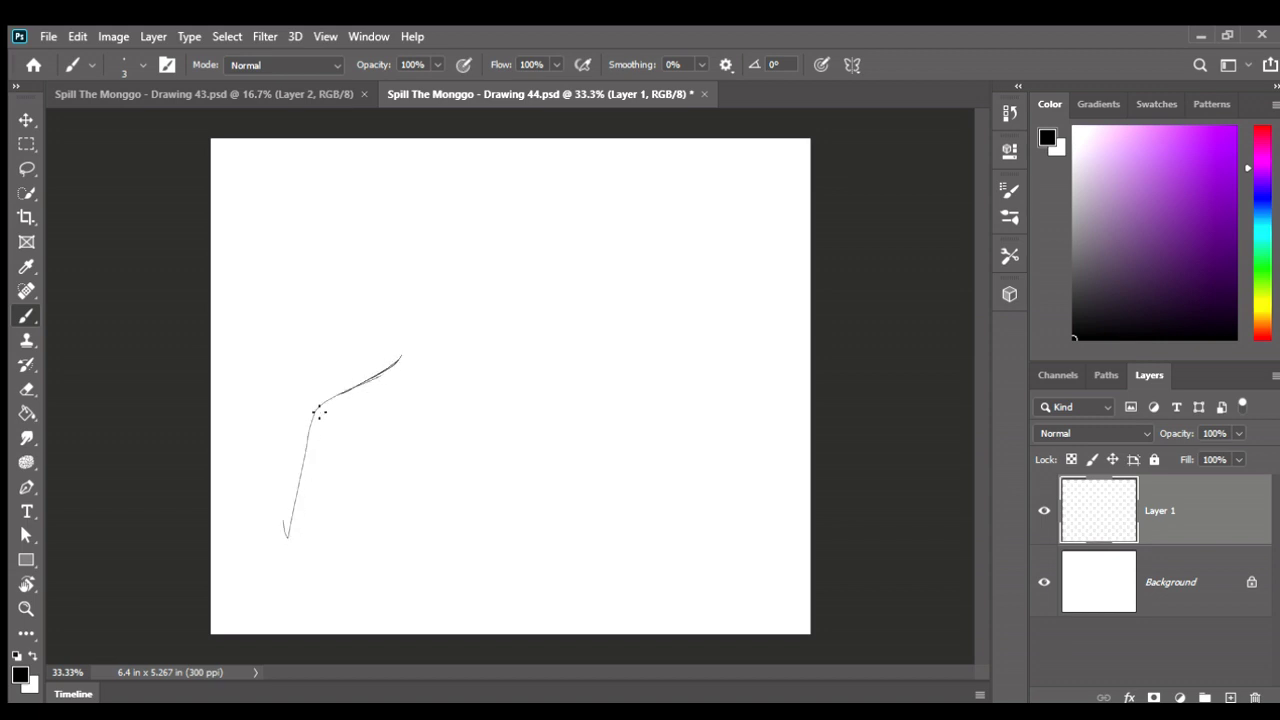
pyautogui.moveTo(318, 409)
pyautogui.mouseDown()
pyautogui.moveTo(280, 505)
pyautogui.moveTo(245, 541)
pyautogui.moveTo(332, 458)
pyautogui.moveTo(426, 407)
pyautogui.mouseUp()
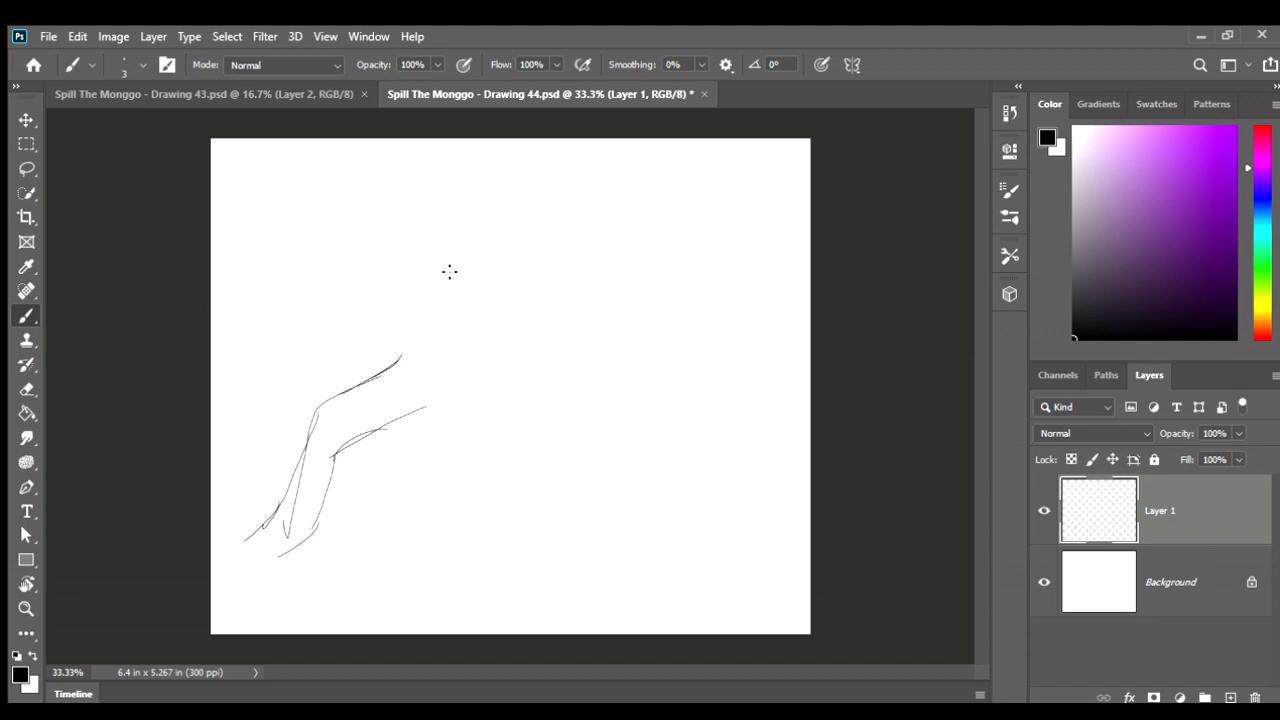
# Try a round head shape, undo it, and restore the branch strokes.
pyautogui.moveTo(440, 251)
pyautogui.mouseDown()
pyautogui.moveTo(420, 258)
pyautogui.moveTo(415, 285)
pyautogui.mouseUp()
pyautogui.hotkey('ctrl', 'z')
pyautogui.hotkey('ctrl', 'z')
pyautogui.moveTo(418, 240); pyautogui.dragTo(433, 266)
pyautogui.hotkey('ctrl', 'z')
pyautogui.hotkey('ctrl', 'z')
pyautogui.hotkey('ctrl', 'z')
pyautogui.hotkey('ctrl', 'z')
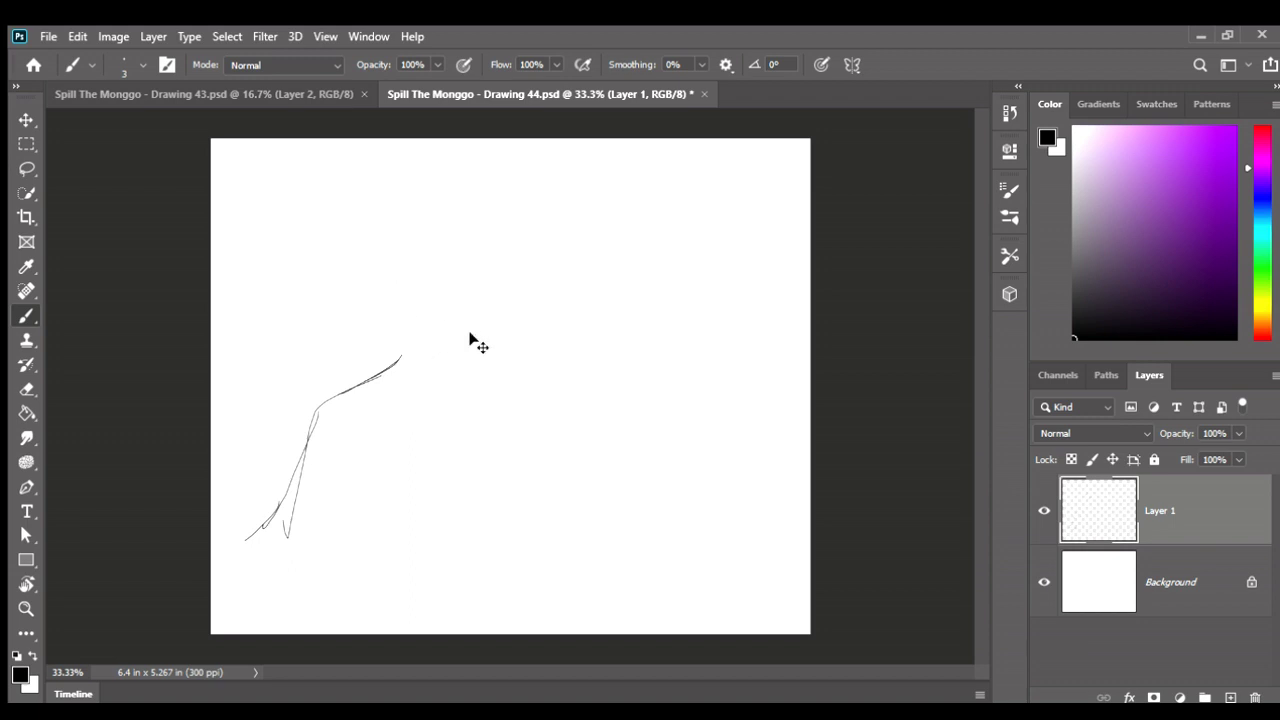
pyautogui.hotkey('ctrl', 'shift', 'z')
pyautogui.hotkey('ctrl', 'shift', 'z')
pyautogui.hotkey('ctrl', 'shift', 'z')
pyautogui.hotkey('ctrl', 'shift', 'z')
# Hide Layer 1 and add a new layer named 'my original sketch' above it.
pyautogui.click(1044, 510)
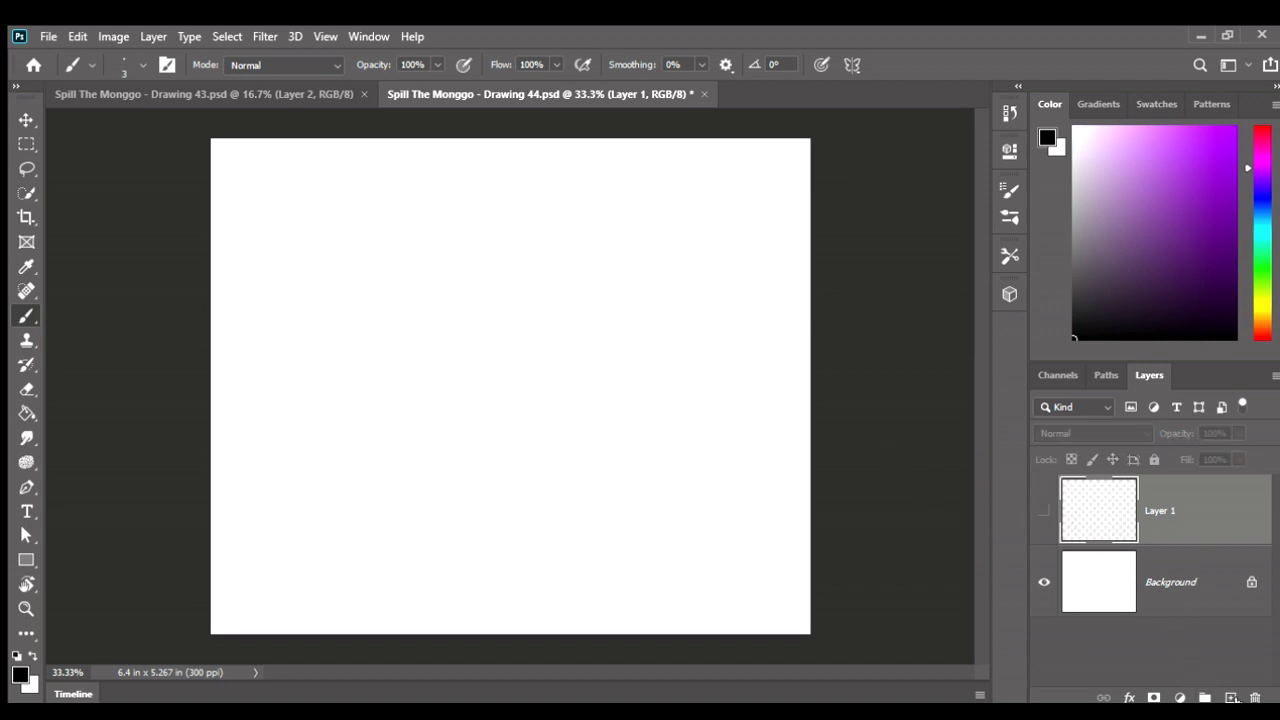
pyautogui.click(1230, 697)
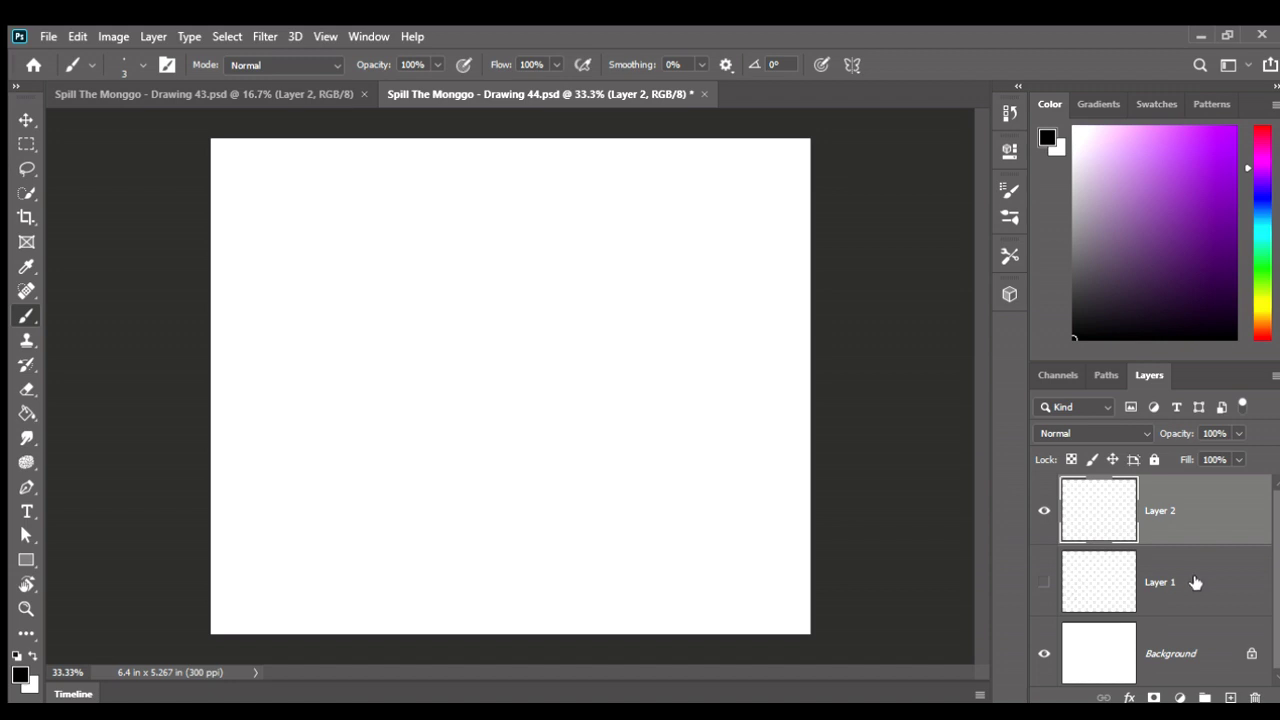
pyautogui.click(1159, 580)
pyautogui.doubleClick(1160, 512)
pyautogui.write('my tutorial')
pyautogui.write('nal ')
pyautogui.write('sketch')
pyautogui.press('Return')
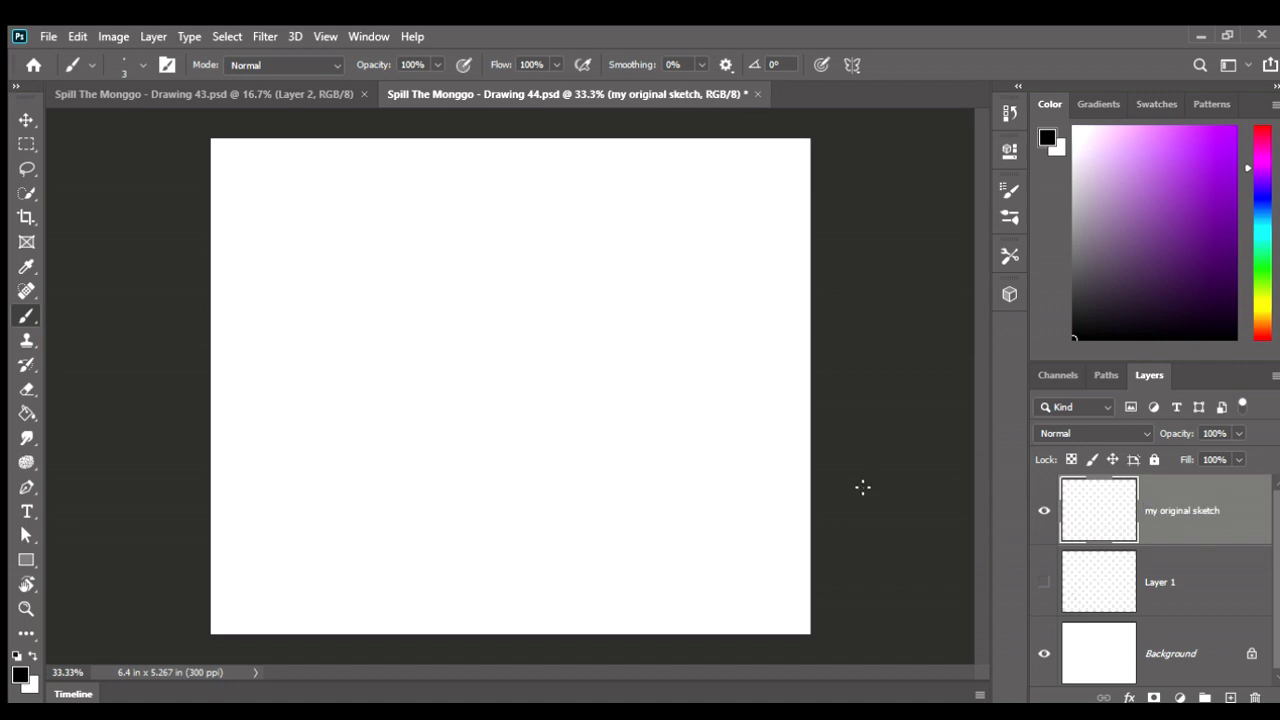
# Doodle a head and curve on the new layer, then remove them.
pyautogui.moveTo(432, 316)
pyautogui.mouseDown()
pyautogui.moveTo(417, 337)
pyautogui.moveTo(403, 317)
pyautogui.moveTo(437, 303)
pyautogui.moveTo(443, 322)
pyautogui.mouseUp()
pyautogui.moveTo(389, 386); pyautogui.dragTo(427, 384)
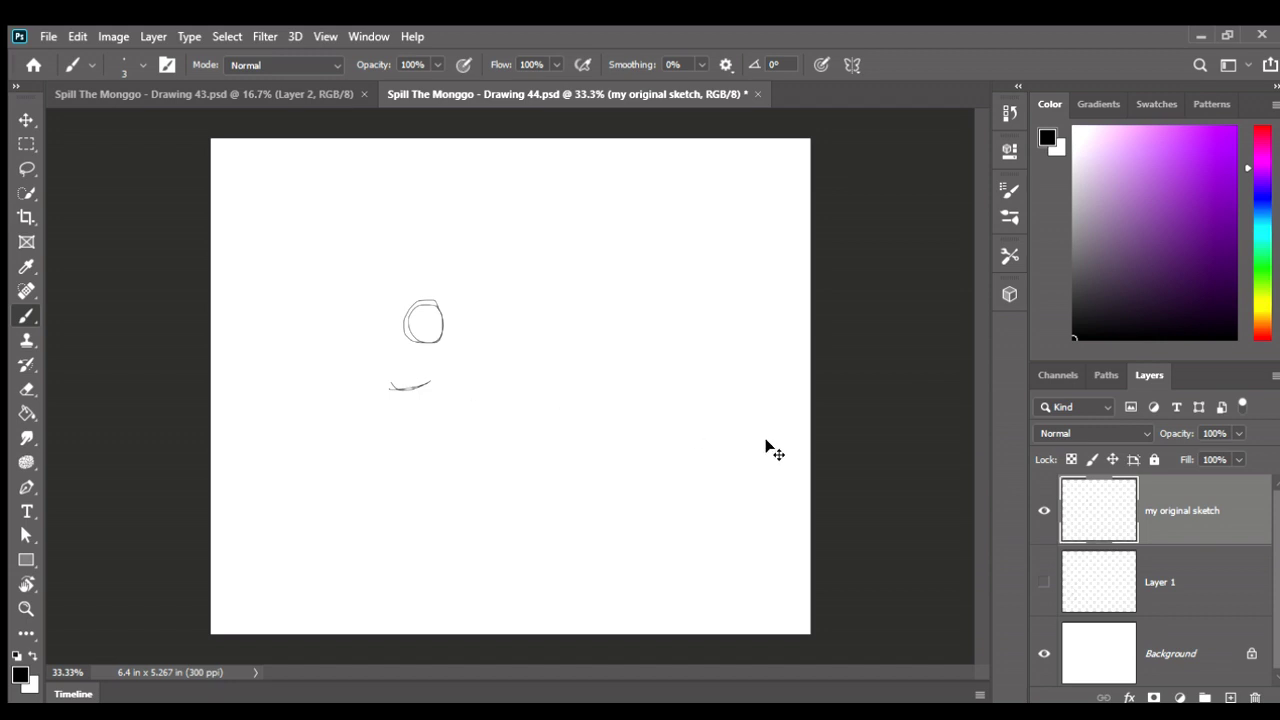
pyautogui.press('Delete')
# Show Layer 1 again and delete the 'my original sketch' layer.
pyautogui.click(1044, 580)
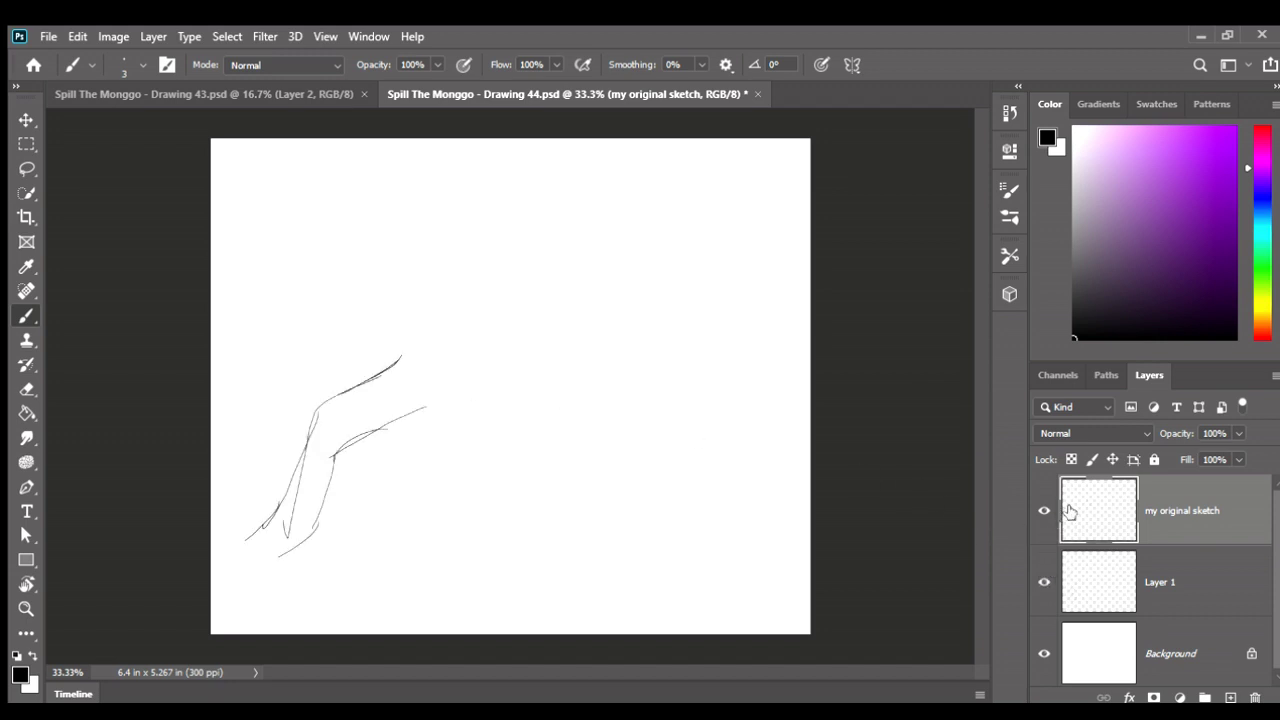
pyautogui.press('Delete')
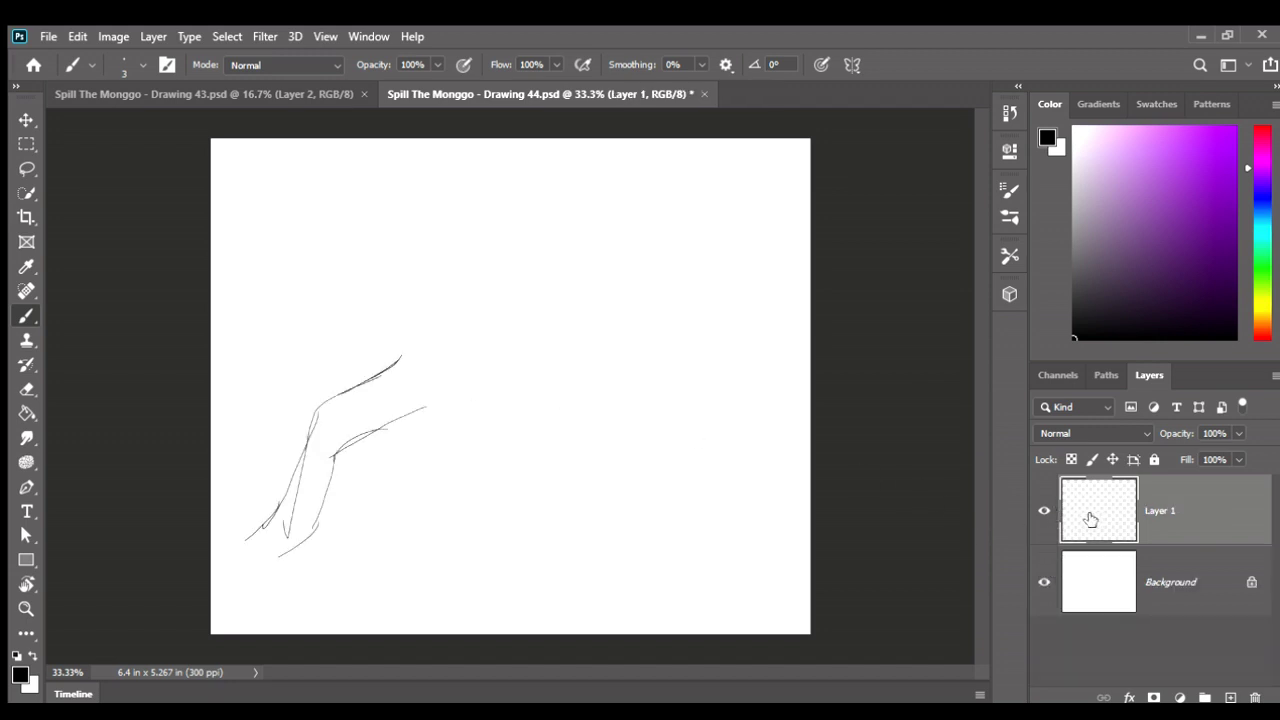
pyautogui.hotkey('ctrl', 'z')
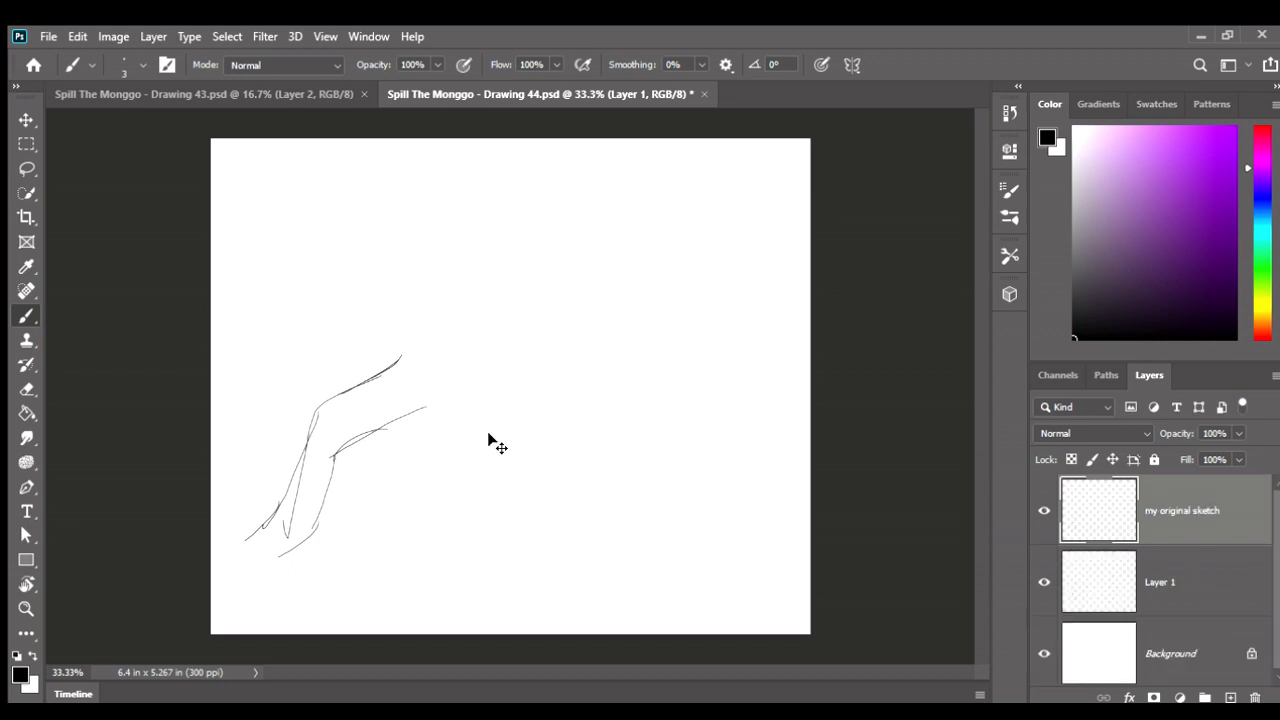
pyautogui.hotkey('ctrl', 'shift', 'z')
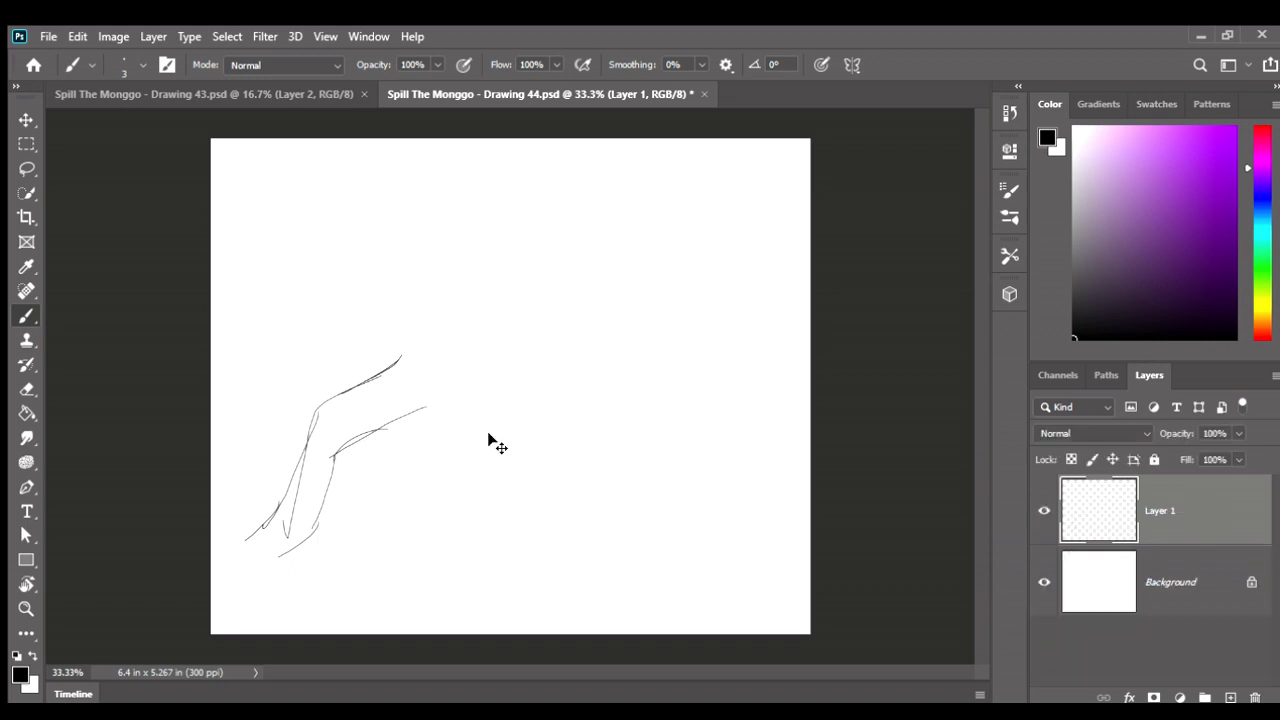
# Clear all branch lines from Layer 1 and adjust the zoom.
pyautogui.hotkey('ctrl', 'z')
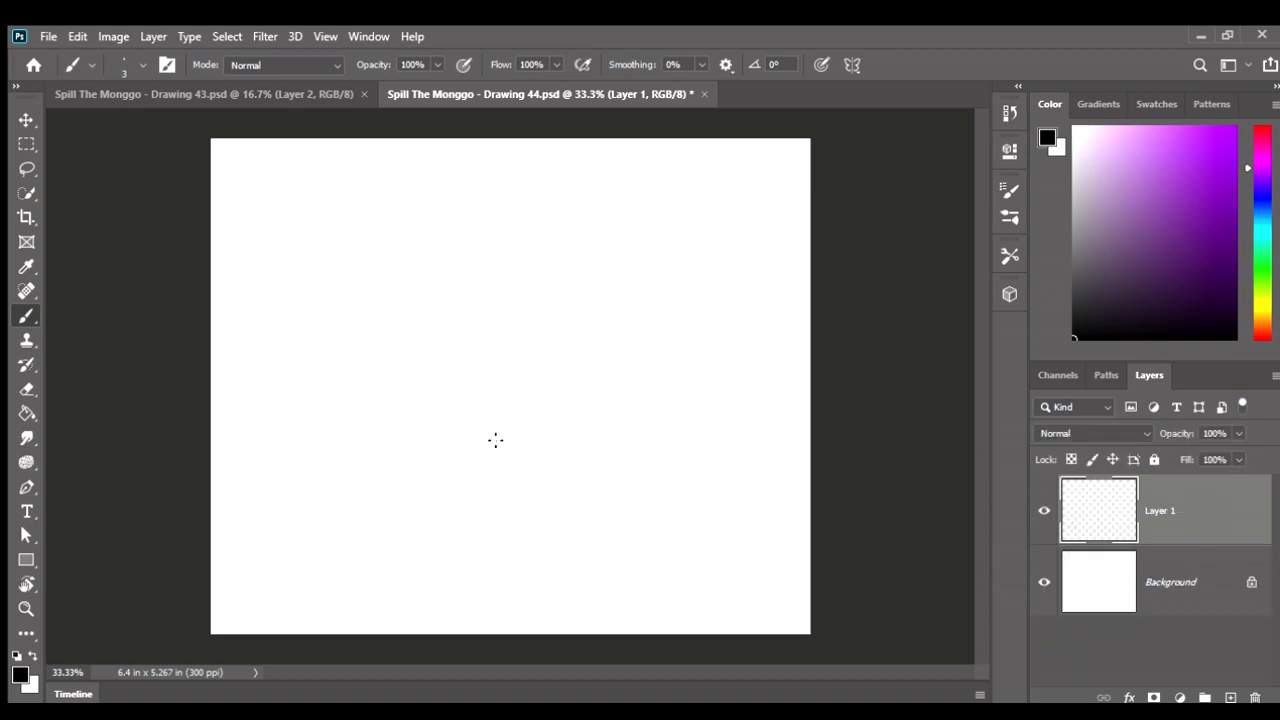
pyautogui.scroll(-3, 495, 440)
pyautogui.scroll(-2, 495, 440)
pyautogui.scroll(2, 496, 441)
pyautogui.scroll(1, 496, 441)
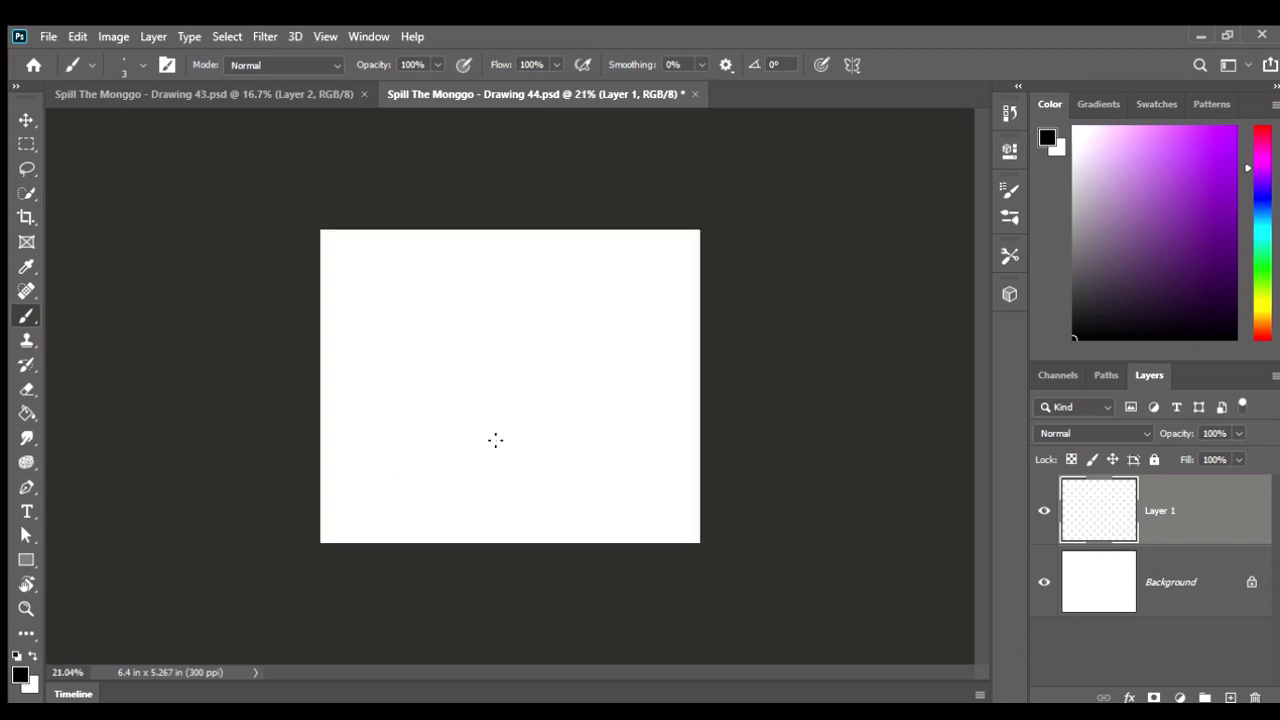
pyautogui.scroll(1, 495, 440)
pyautogui.scroll(1, 493, 444)
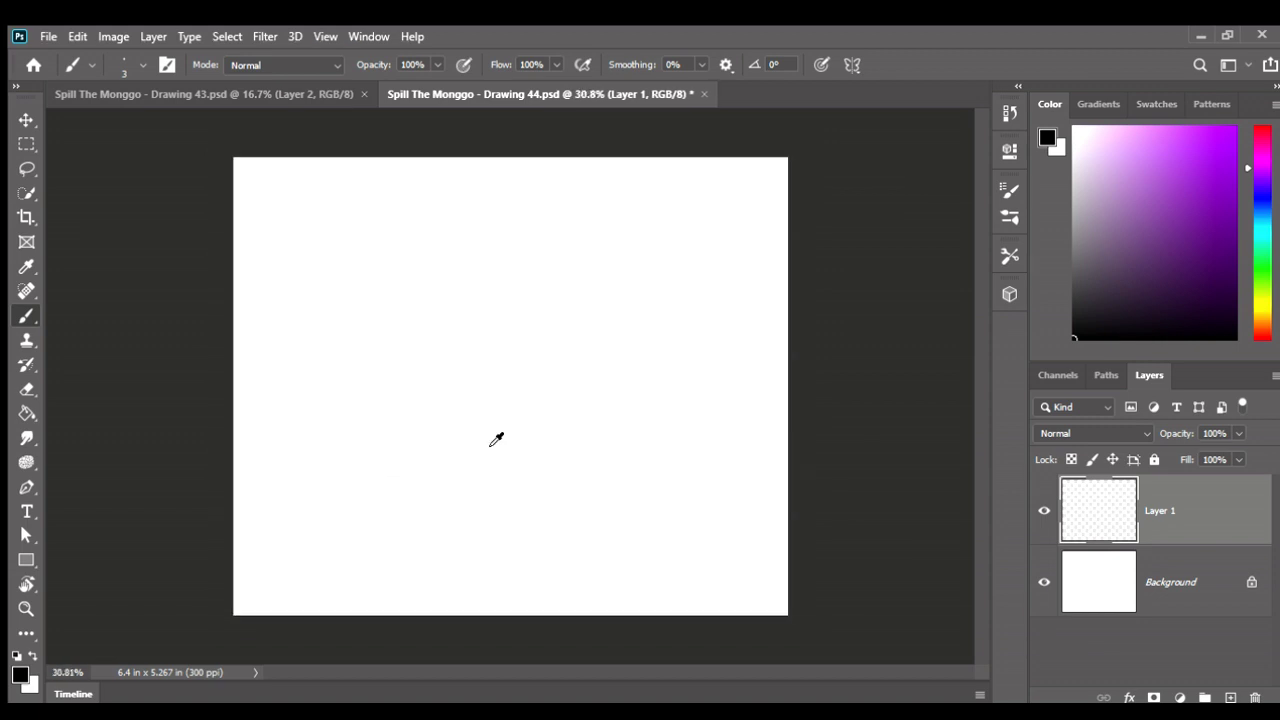
pyautogui.scroll(1, 491, 448)
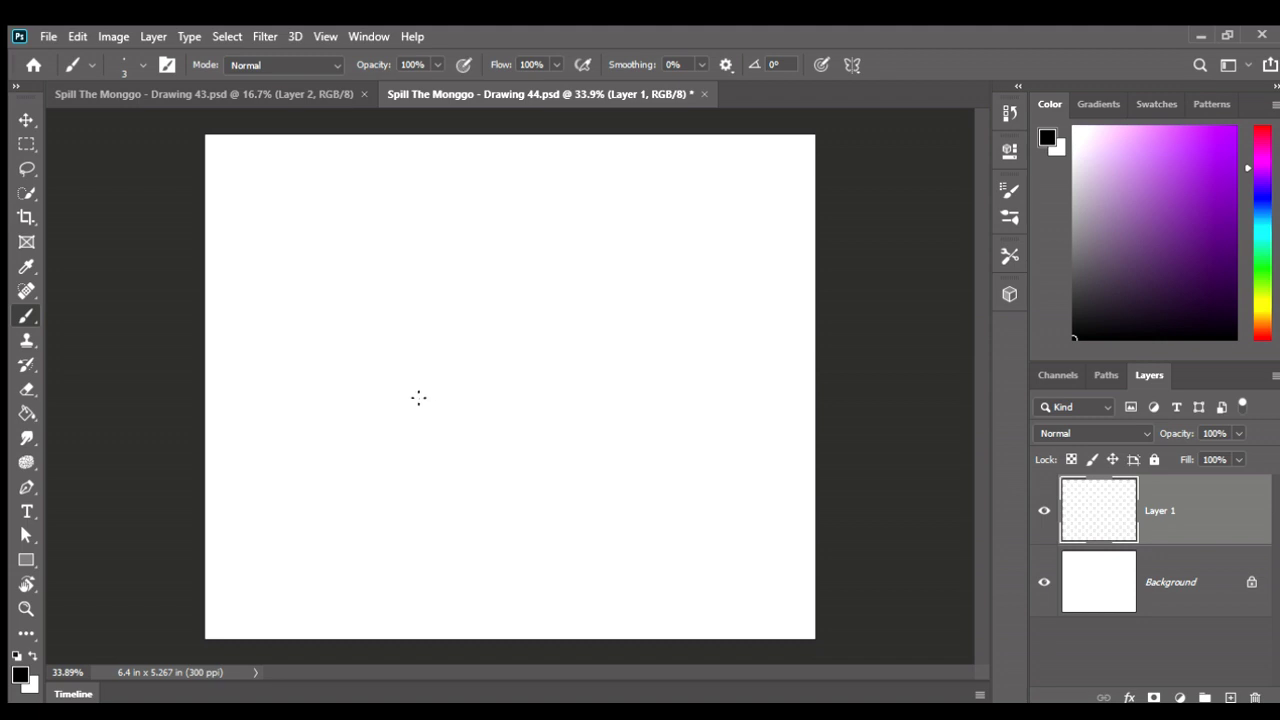
# Draw the first figure's arm, body and leg, plus the second figure's small head.
pyautogui.moveTo(412, 384)
pyautogui.mouseDown()
pyautogui.moveTo(425, 352)
pyautogui.moveTo(454, 394)
pyautogui.moveTo(500, 380)
pyautogui.moveTo(490, 415)
pyautogui.moveTo(502, 478)
pyautogui.mouseUp()
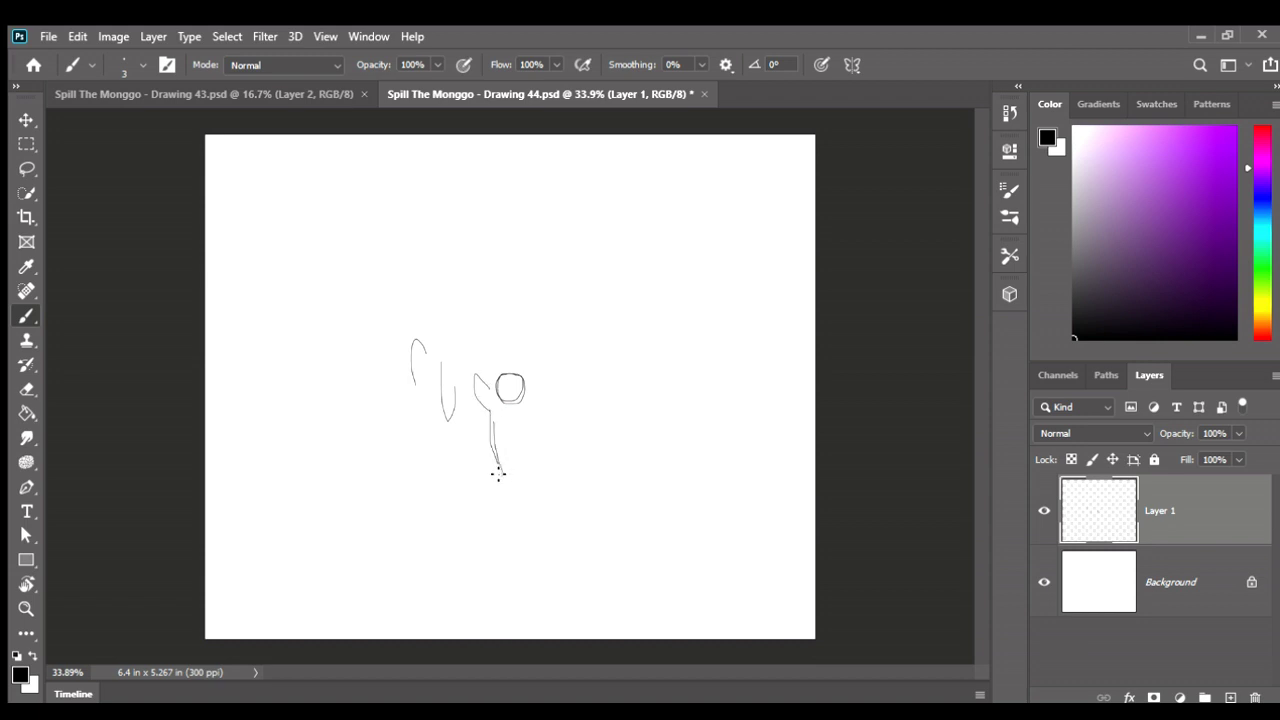
pyautogui.moveTo(518, 416); pyautogui.dragTo(525, 478)
pyautogui.moveTo(446, 318)
pyautogui.mouseDown()
pyautogui.moveTo(443, 294)
pyautogui.moveTo(492, 340)
pyautogui.moveTo(410, 318)
pyautogui.mouseUp()
pyautogui.hotkey('ctrl', 'z')
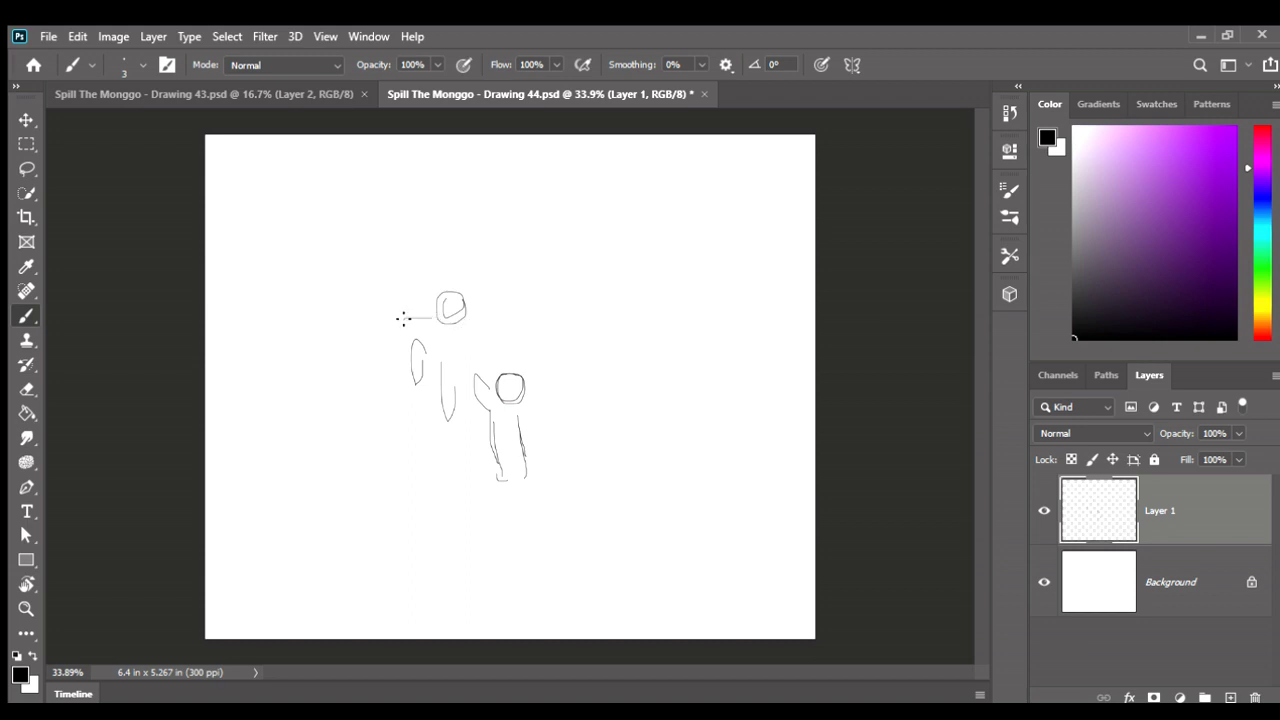
pyautogui.hotkey('ctrl', 'z')
# Start a diagonal branch below the figure, then undo the long lower stroke.
pyautogui.moveTo(410, 383)
pyautogui.mouseDown()
pyautogui.moveTo(233, 508)
pyautogui.moveTo(300, 500)
pyautogui.moveTo(373, 429)
pyautogui.moveTo(431, 404)
pyautogui.mouseUp()
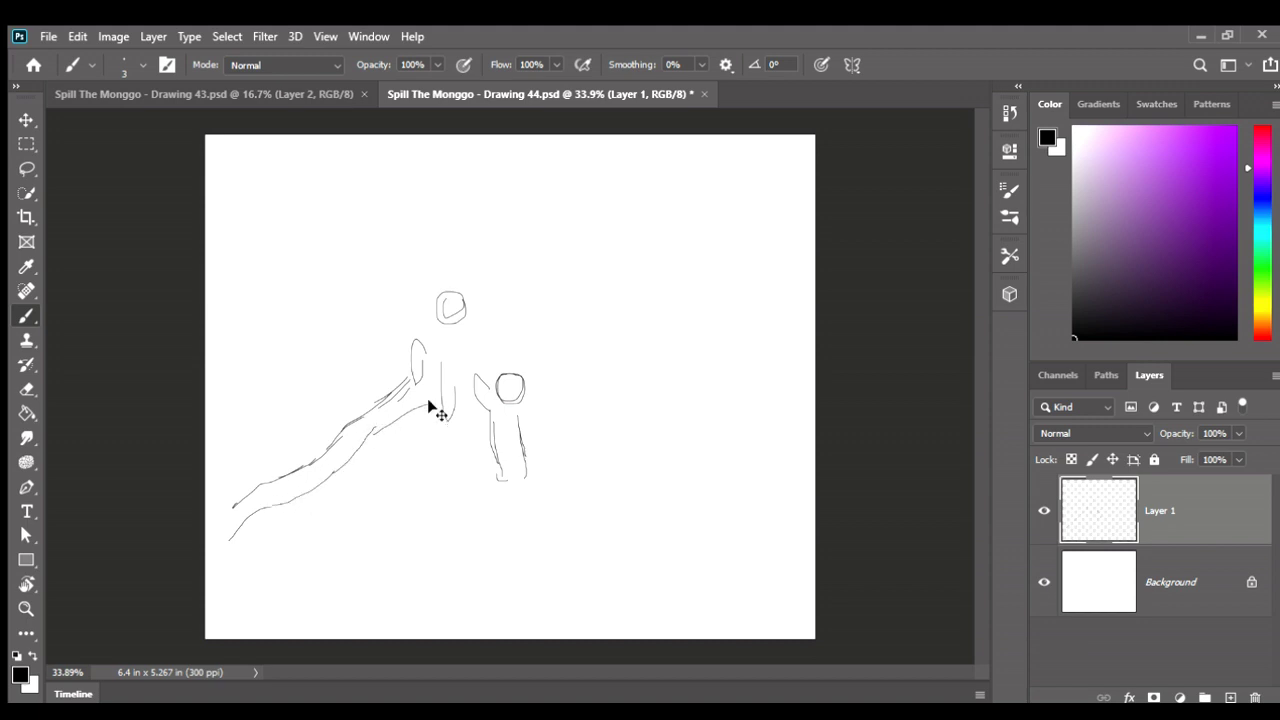
pyautogui.hotkey('ctrl', 'z')
pyautogui.hotkey('ctrl', 'z')
# Draw the branch line down-left from the figure and the trunk lines below it.
pyautogui.moveTo(425, 411)
pyautogui.mouseDown()
pyautogui.moveTo(386, 446)
pyautogui.moveTo(346, 517)
pyautogui.mouseUp()
pyautogui.hotkey('ctrl', 'z')
pyautogui.moveTo(366, 464)
pyautogui.mouseDown()
pyautogui.moveTo(350, 487)
pyautogui.moveTo(360, 534)
pyautogui.mouseUp()
pyautogui.moveTo(244, 517)
pyautogui.mouseDown()
pyautogui.moveTo(271, 484)
pyautogui.moveTo(246, 520)
pyautogui.moveTo(331, 484)
pyautogui.moveTo(328, 566)
pyautogui.moveTo(343, 528)
pyautogui.moveTo(390, 610)
pyautogui.mouseUp()
pyautogui.hotkey('ctrl', 'z')
pyautogui.moveTo(360, 532); pyautogui.dragTo(394, 614)
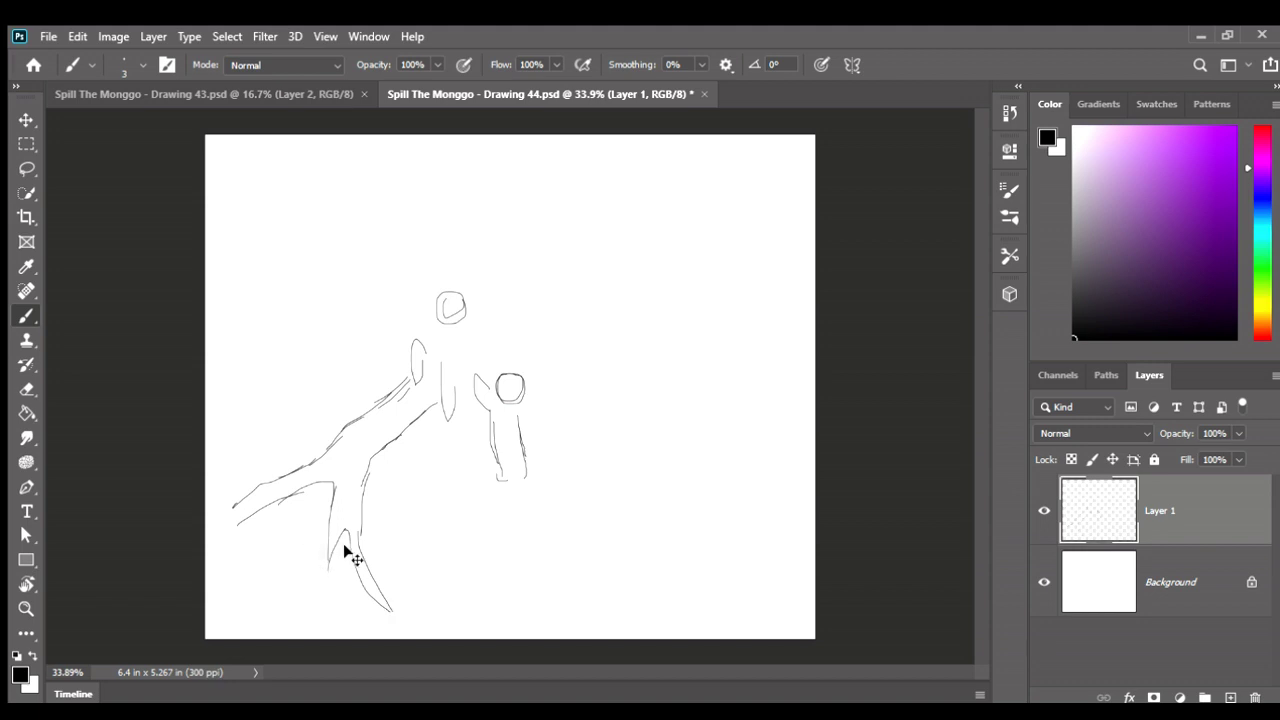
pyautogui.hotkey('ctrl', 'z')
pyautogui.hotkey('ctrl', 'z')
# Redraw the lower trunk strokes and try an arc at the right, undoing it.
pyautogui.hotkey('ctrl', 'z')
pyautogui.moveTo(337, 568)
pyautogui.mouseDown()
pyautogui.moveTo(343, 538)
pyautogui.moveTo(362, 570)
pyautogui.moveTo(400, 590)
pyautogui.mouseUp()
pyautogui.moveTo(588, 366); pyautogui.dragTo(633, 305)
pyautogui.hotkey('ctrl', 'z')
pyautogui.moveTo(580, 395)
pyautogui.mouseDown()
pyautogui.moveTo(630, 426)
pyautogui.moveTo(627, 465)
pyautogui.mouseUp()
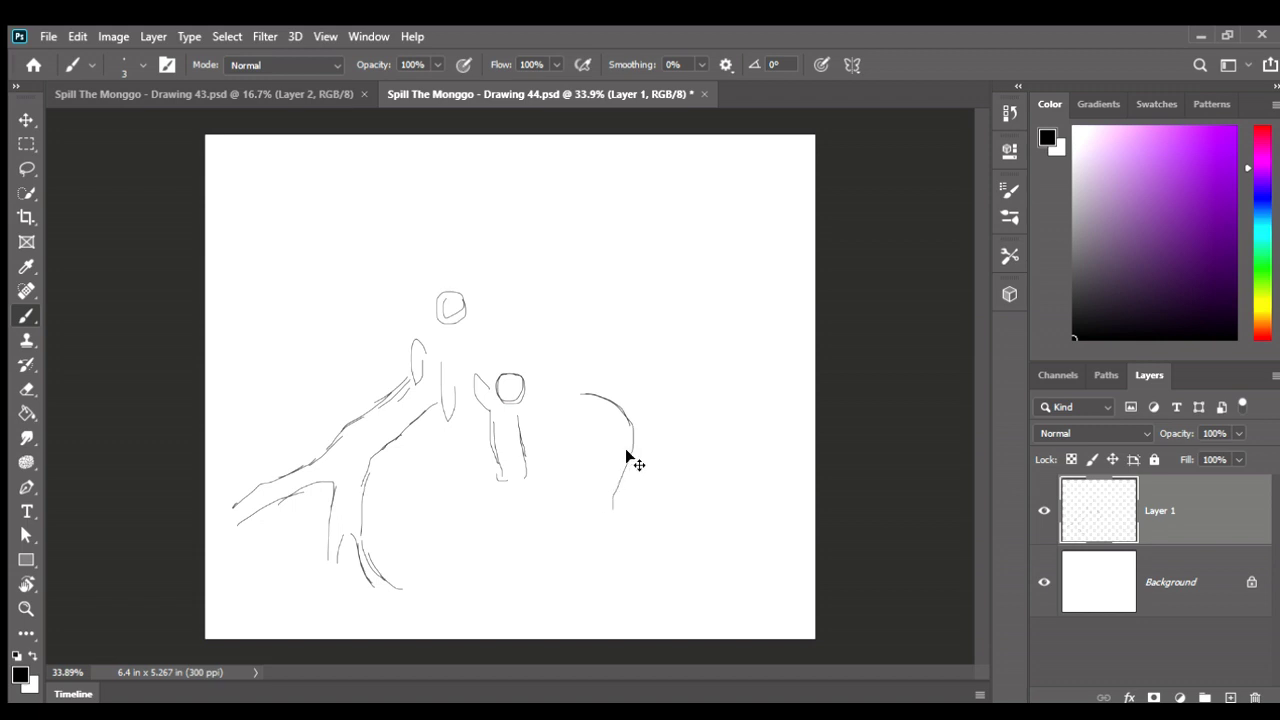
pyautogui.hotkey('ctrl', 'z')
# Sketch the right branch's upper and lower edges, curving upward to the right.
pyautogui.moveTo(537, 385)
pyautogui.mouseDown()
pyautogui.moveTo(569, 400)
pyautogui.moveTo(637, 508)
pyautogui.mouseUp()
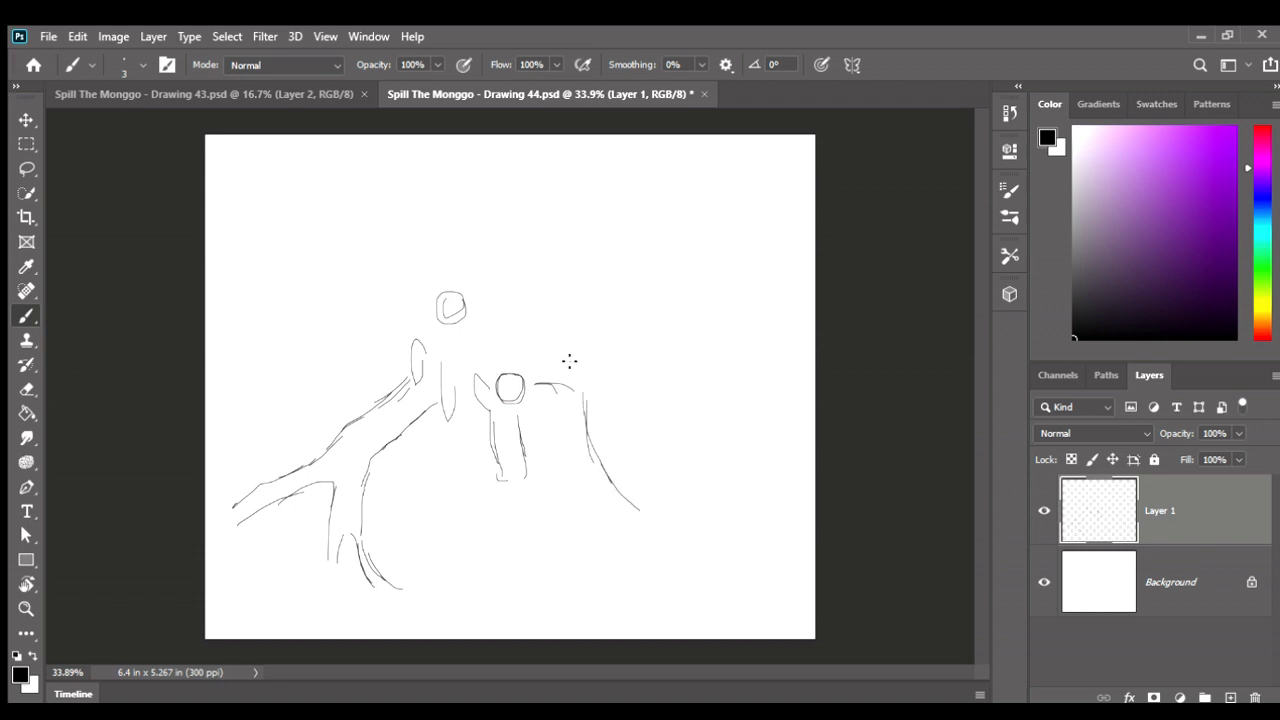
pyautogui.moveTo(567, 364)
pyautogui.mouseDown()
pyautogui.moveTo(609, 371)
pyautogui.moveTo(614, 400)
pyautogui.moveTo(682, 483)
pyautogui.mouseUp()
pyautogui.moveTo(614, 447)
pyautogui.mouseDown()
pyautogui.moveTo(684, 488)
pyautogui.moveTo(742, 422)
pyautogui.mouseUp()
pyautogui.moveTo(700, 478)
pyautogui.mouseDown()
pyautogui.moveTo(756, 425)
pyautogui.moveTo(725, 505)
pyautogui.moveTo(683, 538)
pyautogui.moveTo(712, 545)
pyautogui.moveTo(719, 607)
pyautogui.mouseUp()
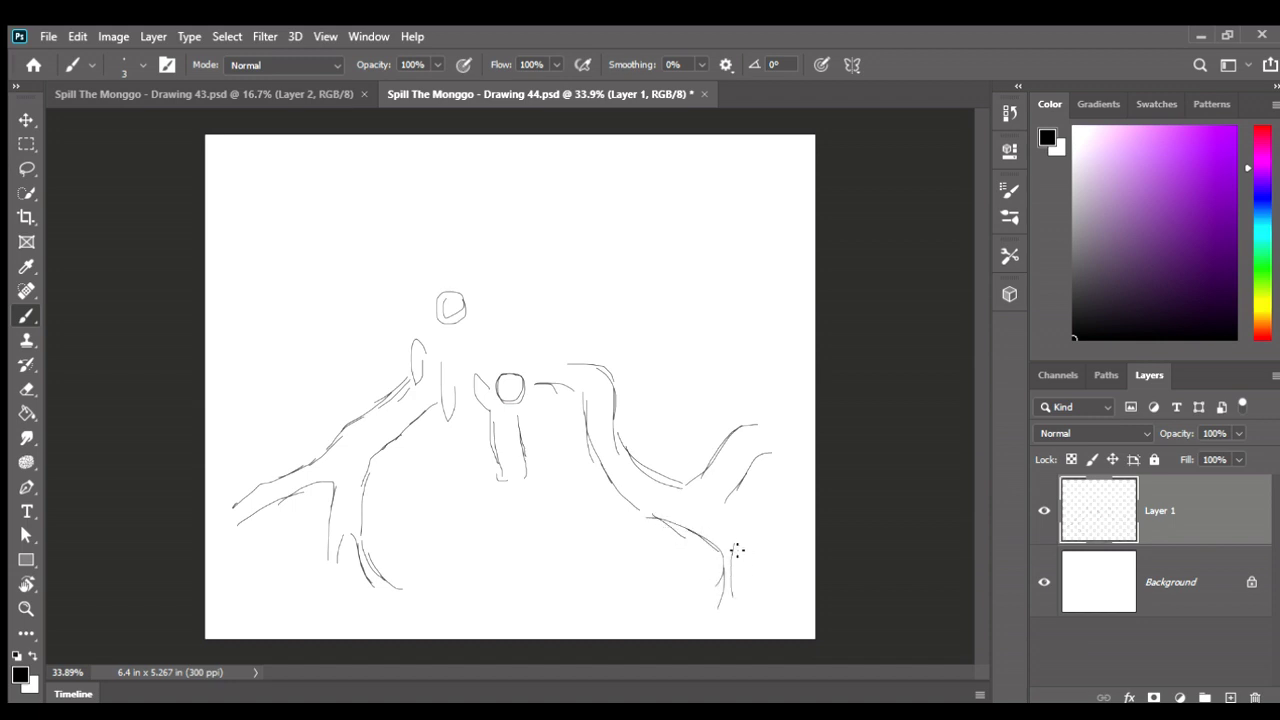
# Redraw the upward curve and add forked ends at the lower right of the branch.
pyautogui.moveTo(738, 548)
pyautogui.mouseDown()
pyautogui.moveTo(747, 585)
pyautogui.moveTo(730, 608)
pyautogui.mouseUp()
pyautogui.moveTo(742, 588); pyautogui.dragTo(756, 606)
pyautogui.hotkey('ctrl', 'z')
pyautogui.hotkey('ctrl', 'z')
pyautogui.hotkey('ctrl', 'z')
pyautogui.hotkey('ctrl', 'z')
pyautogui.hotkey('ctrl', 'z')
pyautogui.hotkey('ctrl', 'z')
pyautogui.hotkey('ctrl', 'z')
pyautogui.hotkey('ctrl', 'z')
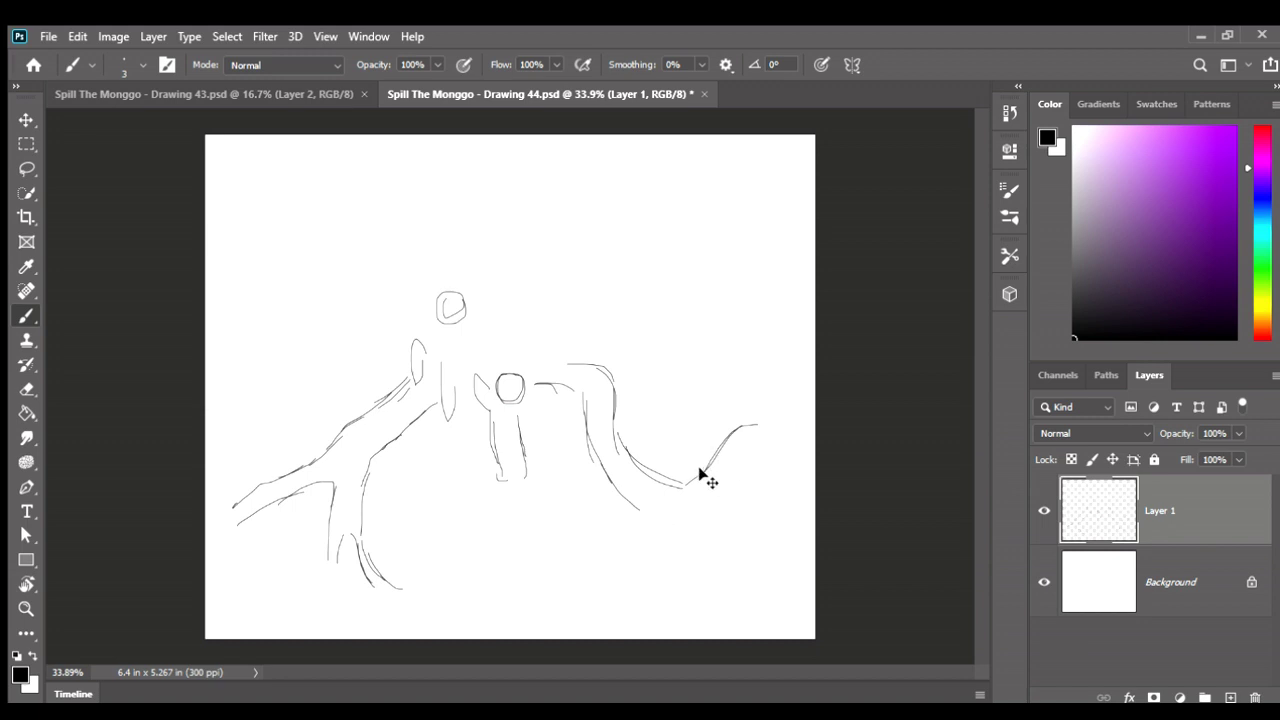
pyautogui.hotkey('ctrl', 'z')
pyautogui.moveTo(688, 485); pyautogui.dragTo(777, 423)
pyautogui.moveTo(766, 467); pyautogui.dragTo(733, 497)
pyautogui.moveTo(645, 515)
pyautogui.mouseDown()
pyautogui.moveTo(688, 545)
pyautogui.moveTo(698, 580)
pyautogui.moveTo(720, 548)
pyautogui.moveTo(768, 548)
pyautogui.mouseUp()
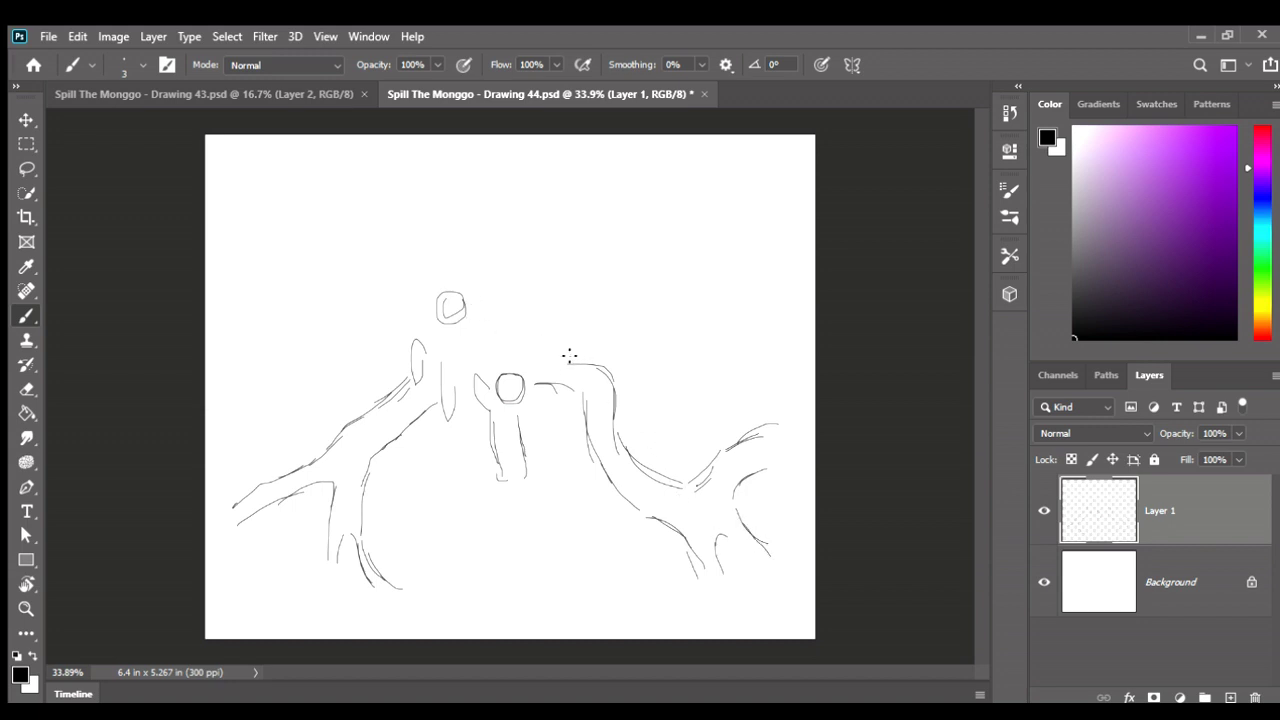
# Extend the branch's left end upward and add a line below the vertical stroke.
pyautogui.moveTo(567, 362); pyautogui.dragTo(548, 335)
pyautogui.moveTo(442, 414); pyautogui.dragTo(424, 456)
pyautogui.moveTo(641, 362)
pyautogui.mouseDown()
pyautogui.moveTo(632, 388)
pyautogui.moveTo(656, 375)
pyautogui.mouseUp()
pyautogui.hotkey('ctrl', 'z')
# Sketch a third figure's small head and body with a short arched stroke beside it.
pyautogui.moveTo(639, 348)
pyautogui.mouseDown()
pyautogui.moveTo(628, 343)
pyautogui.moveTo(654, 381)
pyautogui.moveTo(664, 351)
pyautogui.moveTo(614, 425)
pyautogui.mouseUp()
pyautogui.hotkey('ctrl', 'z')
pyautogui.hotkey('ctrl', 'z')
pyautogui.hotkey('ctrl', 'z')
pyautogui.hotkey('ctrl', 'z')
pyautogui.hotkey('ctrl', 'z')
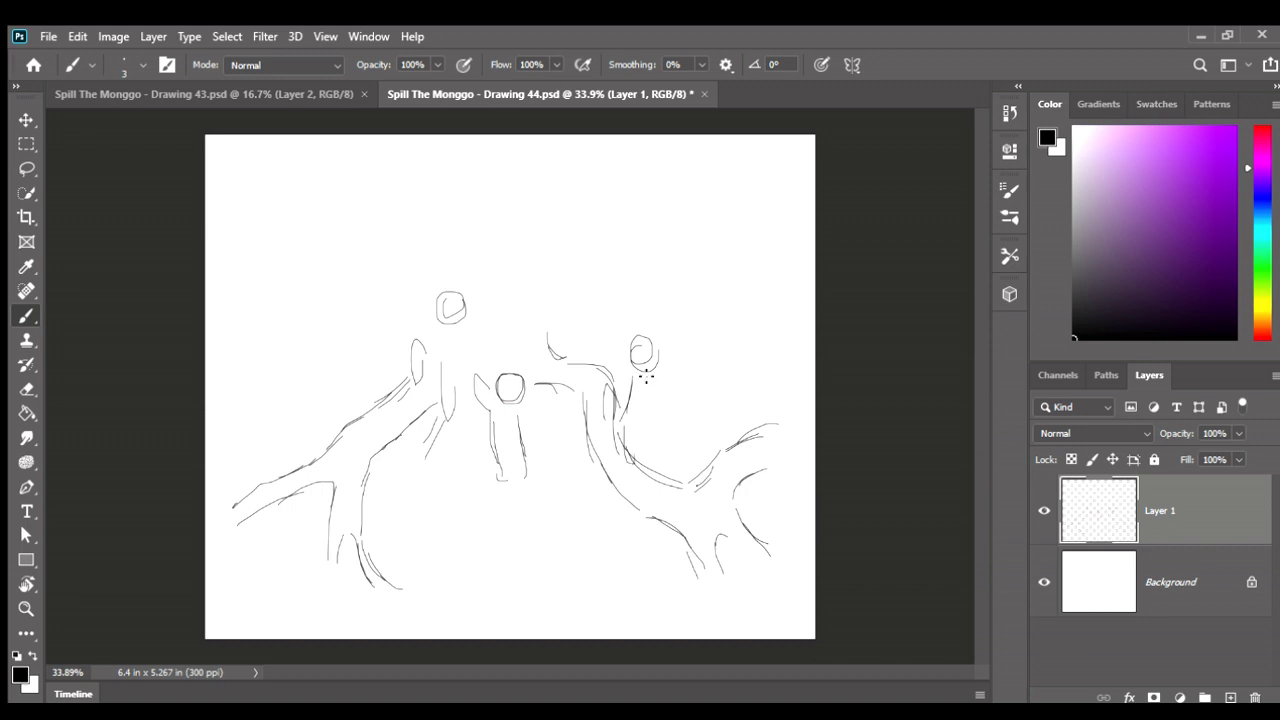
pyautogui.moveTo(647, 373); pyautogui.dragTo(641, 443)
pyautogui.moveTo(615, 402); pyautogui.dragTo(604, 396)
# Zoom in and sketch an arm on the left figure.
pyautogui.scroll(-1, 651, 400)
pyautogui.scroll(-1, 657, 400)
pyautogui.scroll(1, 640, 400)
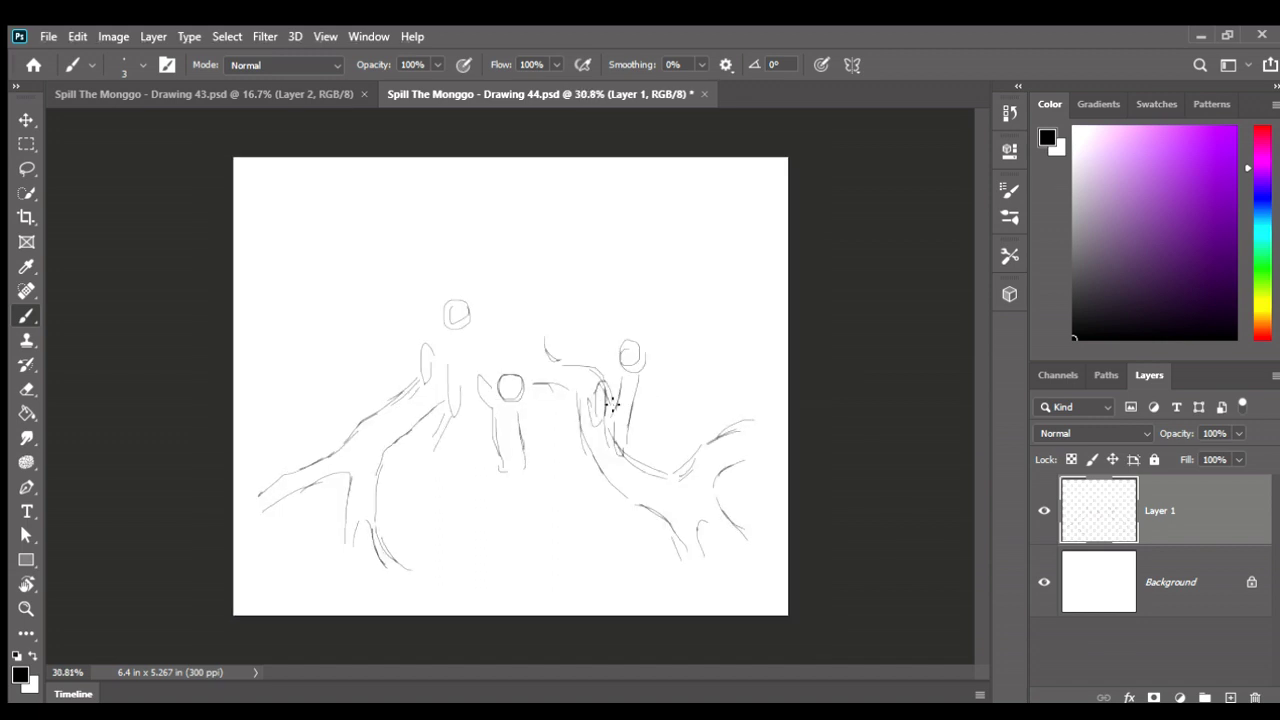
pyautogui.scroll(3, 603, 405)
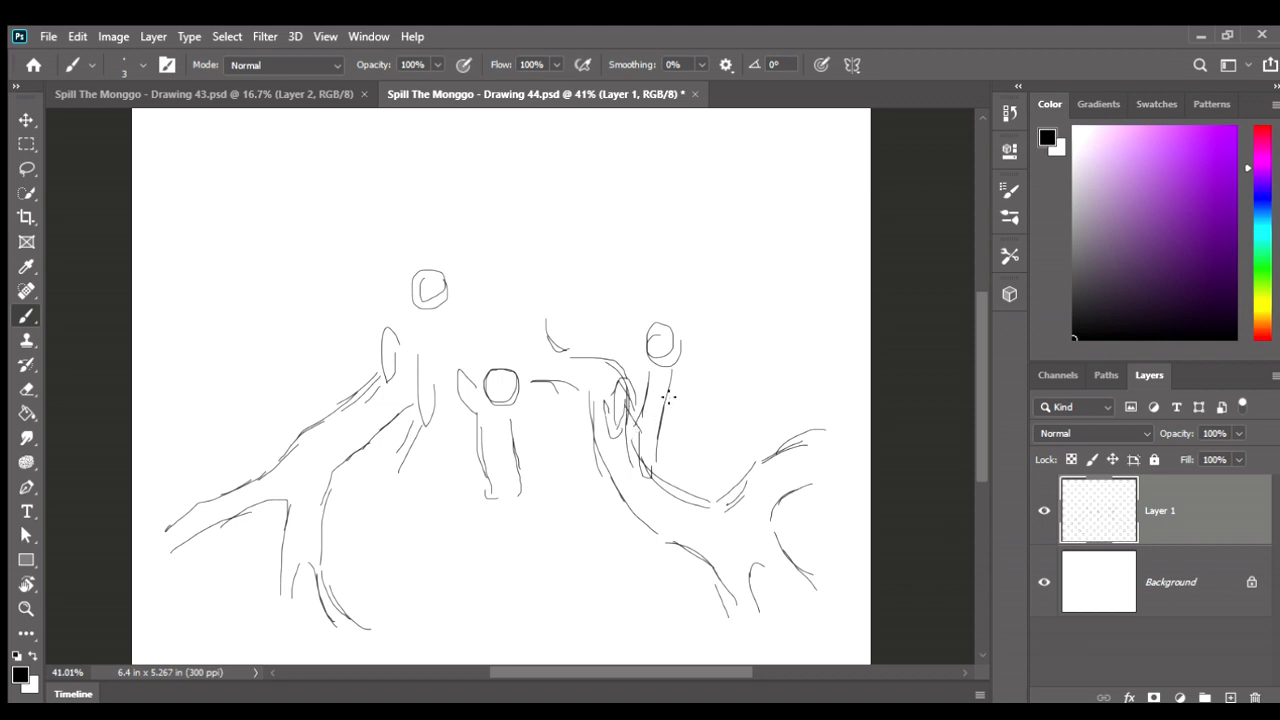
pyautogui.moveTo(411, 303)
pyautogui.mouseDown()
pyautogui.moveTo(376, 314)
pyautogui.moveTo(462, 335)
pyautogui.mouseUp()
pyautogui.scroll(-2, 534, 380)
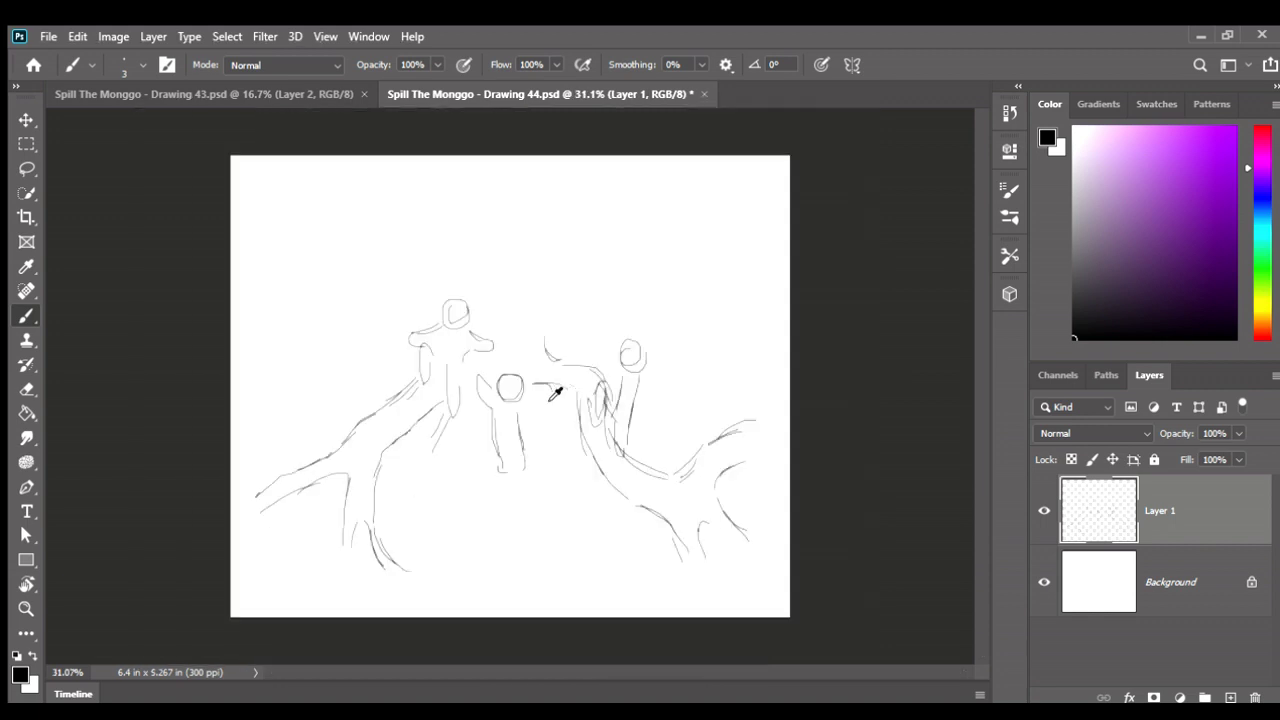
pyautogui.scroll(-1, 534, 380)
# Erase the right-hand figure's strokes with a smaller eraser.
pyautogui.press('e')
pyautogui.scroll(3, 560, 380)
pyautogui.press('[')
pyautogui.press('[')
pyautogui.press('[')
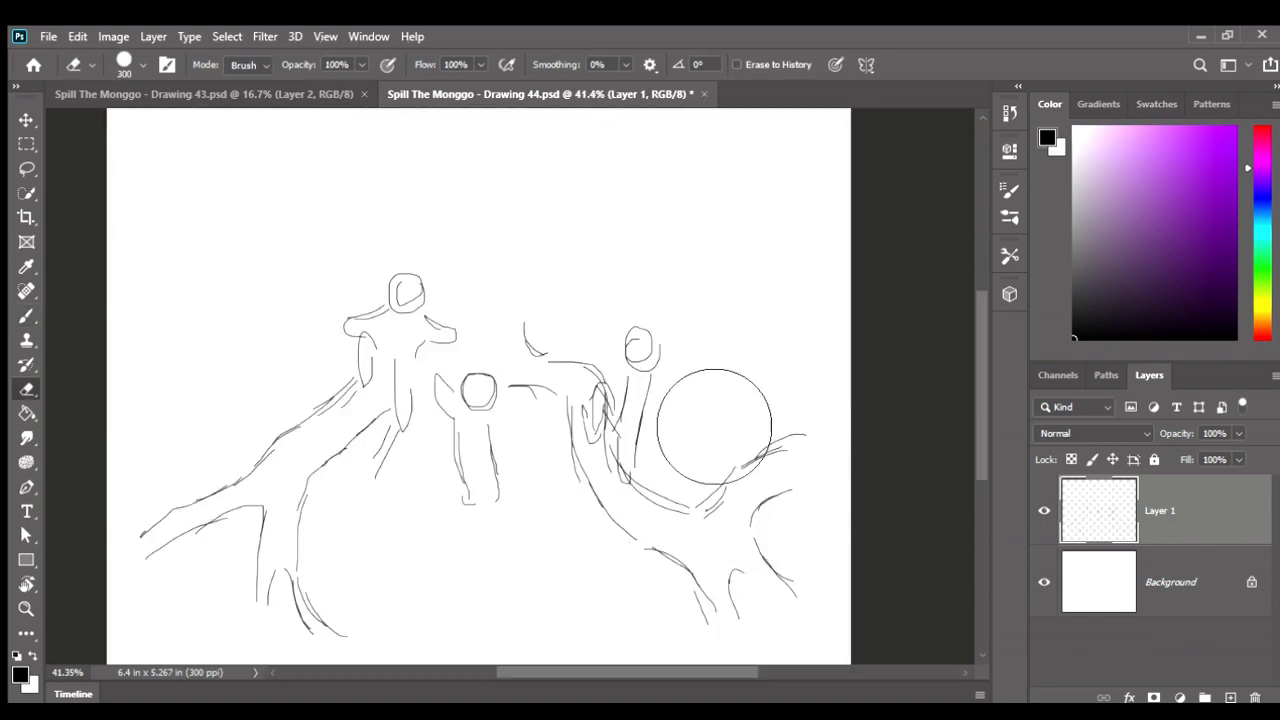
pyautogui.press('[')
pyautogui.press('[')
pyautogui.press('[')
pyautogui.press('[')
pyautogui.press('[')
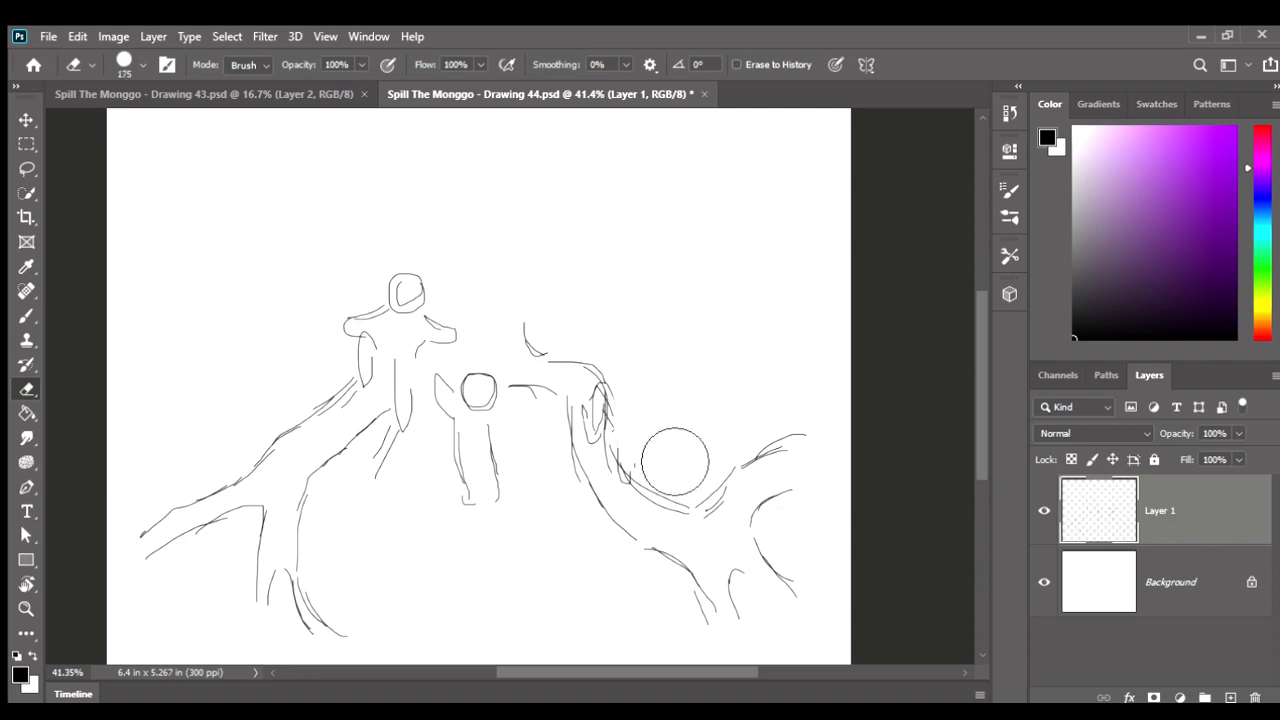
pyautogui.press('[')
pyautogui.press('[')
pyautogui.press('[')
pyautogui.press('[')
pyautogui.press('[')
pyautogui.press('[')
pyautogui.moveTo(596, 401); pyautogui.dragTo(598, 440)
pyautogui.press('b')
pyautogui.scroll(-5, 583, 344)
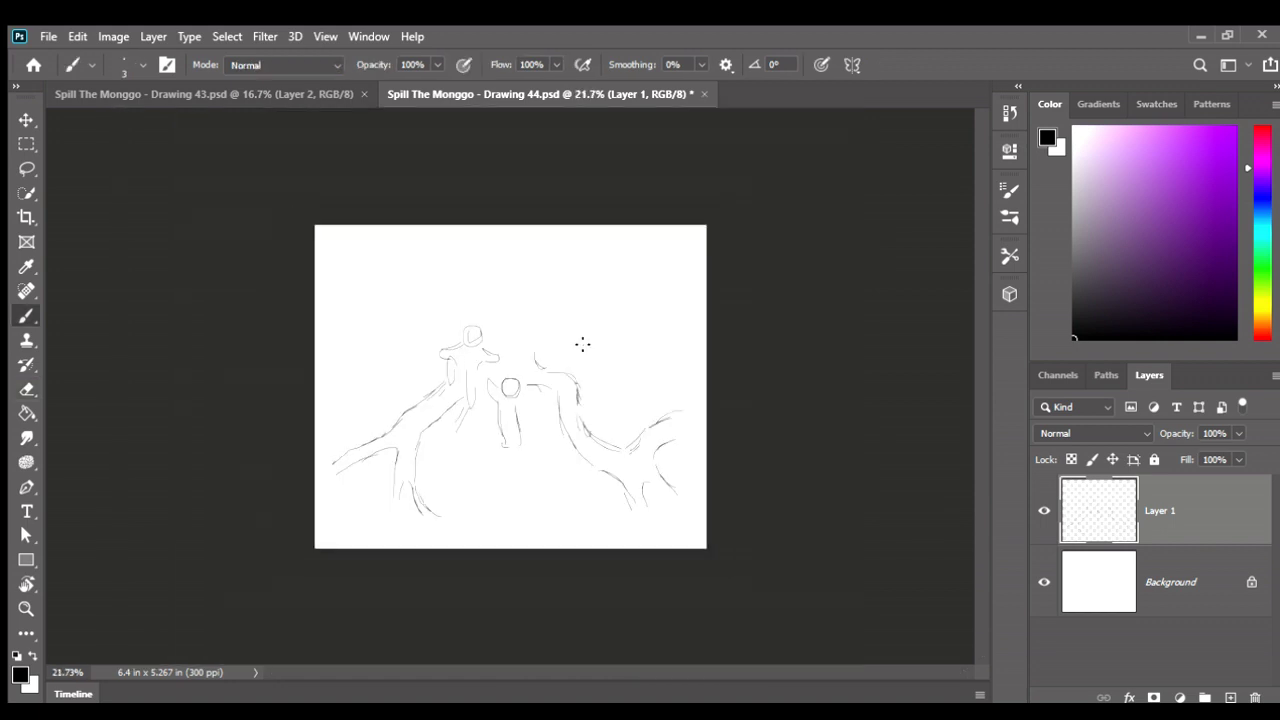
# Crop outward upward, left and right to widen the canvas to 8.207 x 6.46 in.
pyautogui.press('c')
pyautogui.moveTo(509, 224); pyautogui.dragTo(509, 186)
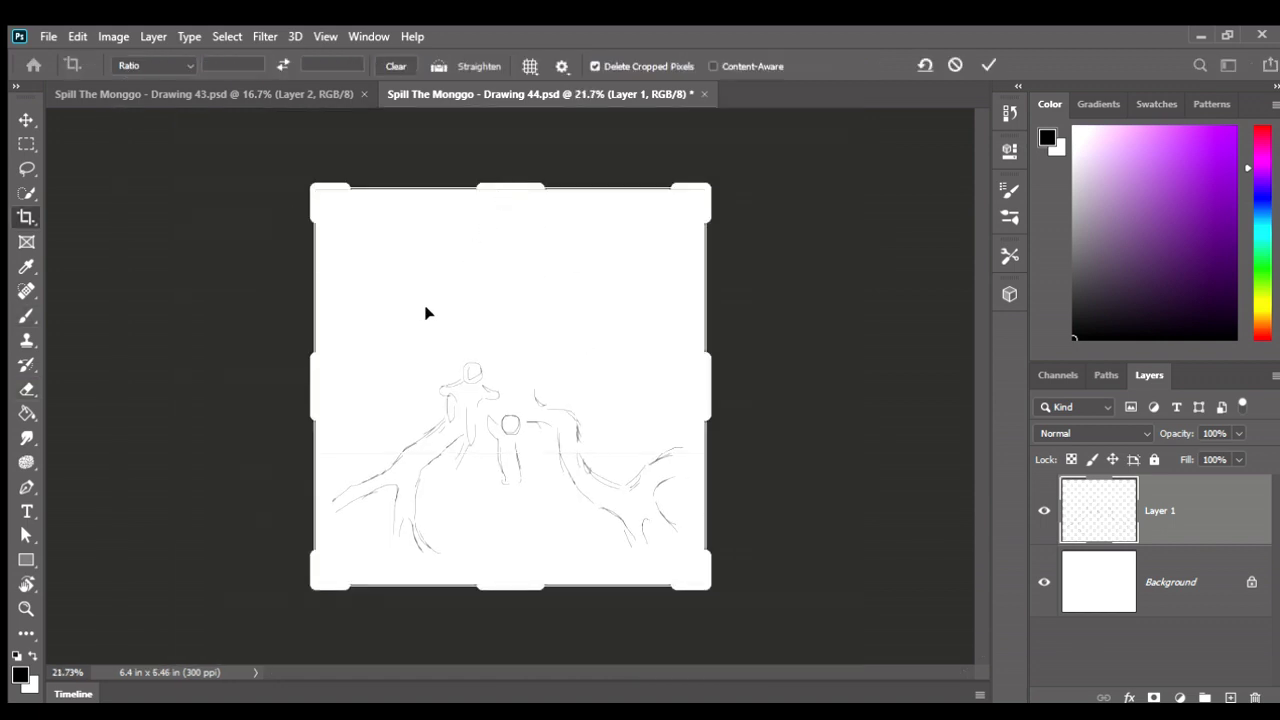
pyautogui.moveTo(309, 391); pyautogui.dragTo(246, 391)
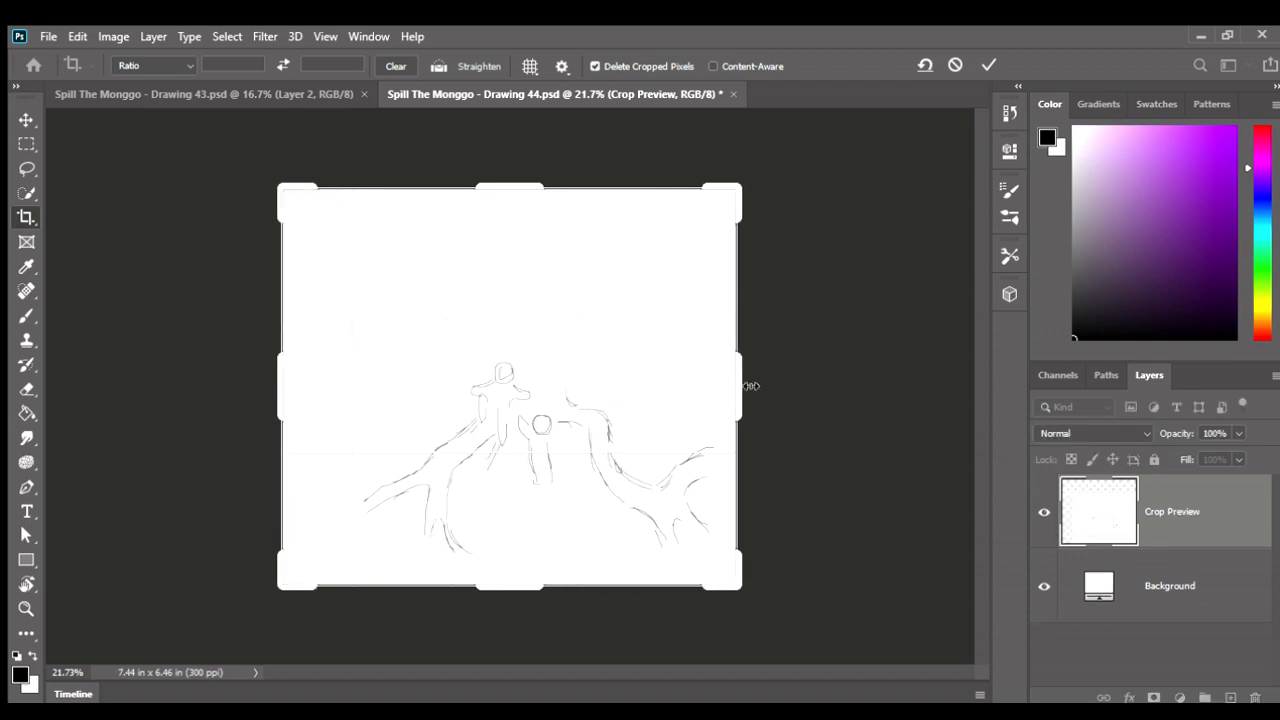
pyautogui.moveTo(750, 385); pyautogui.dragTo(757, 380)
pyautogui.press('Return')
pyautogui.press('b')
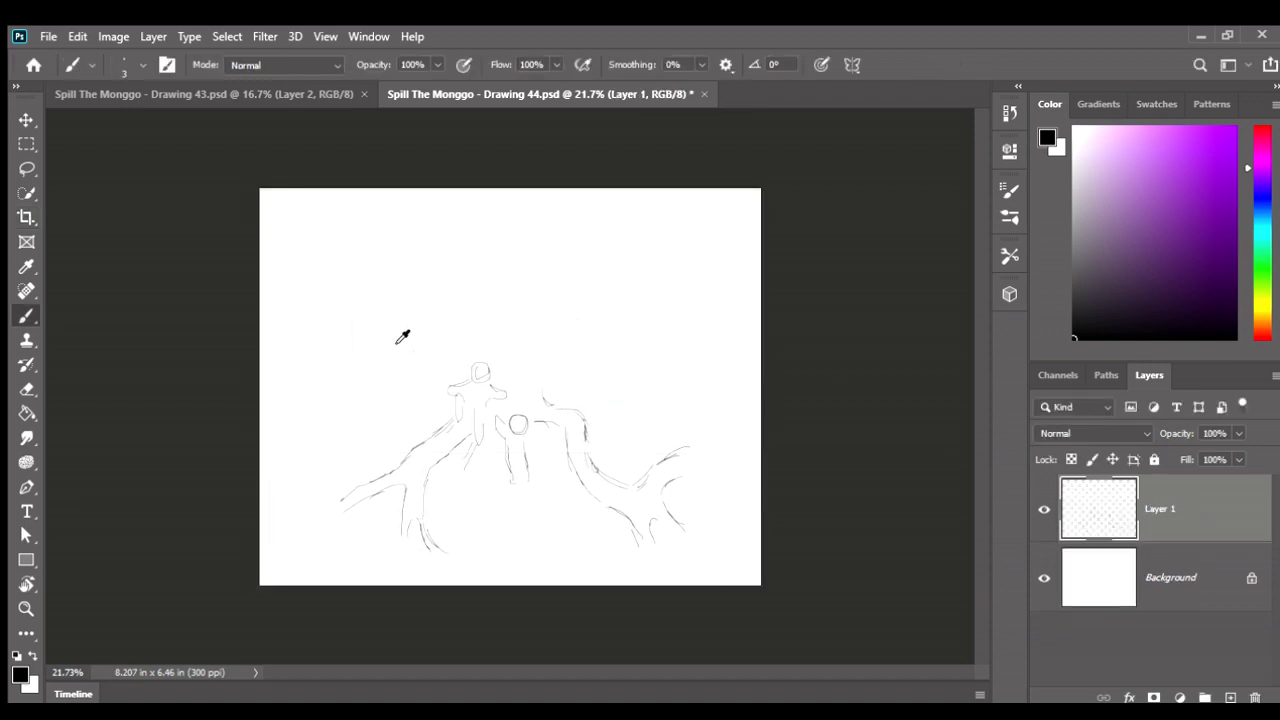
pyautogui.scroll(1, 402, 337)
# Draw a tall vertical trunk line and a branch rising up-left from the figure's head.
pyautogui.moveTo(459, 301); pyautogui.dragTo(480, 345)
pyautogui.moveTo(560, 370)
pyautogui.mouseDown()
pyautogui.moveTo(568, 305)
pyautogui.moveTo(555, 368)
pyautogui.mouseUp()
pyautogui.hotkey('ctrl', 'z')
pyautogui.moveTo(560, 305); pyautogui.dragTo(558, 409)
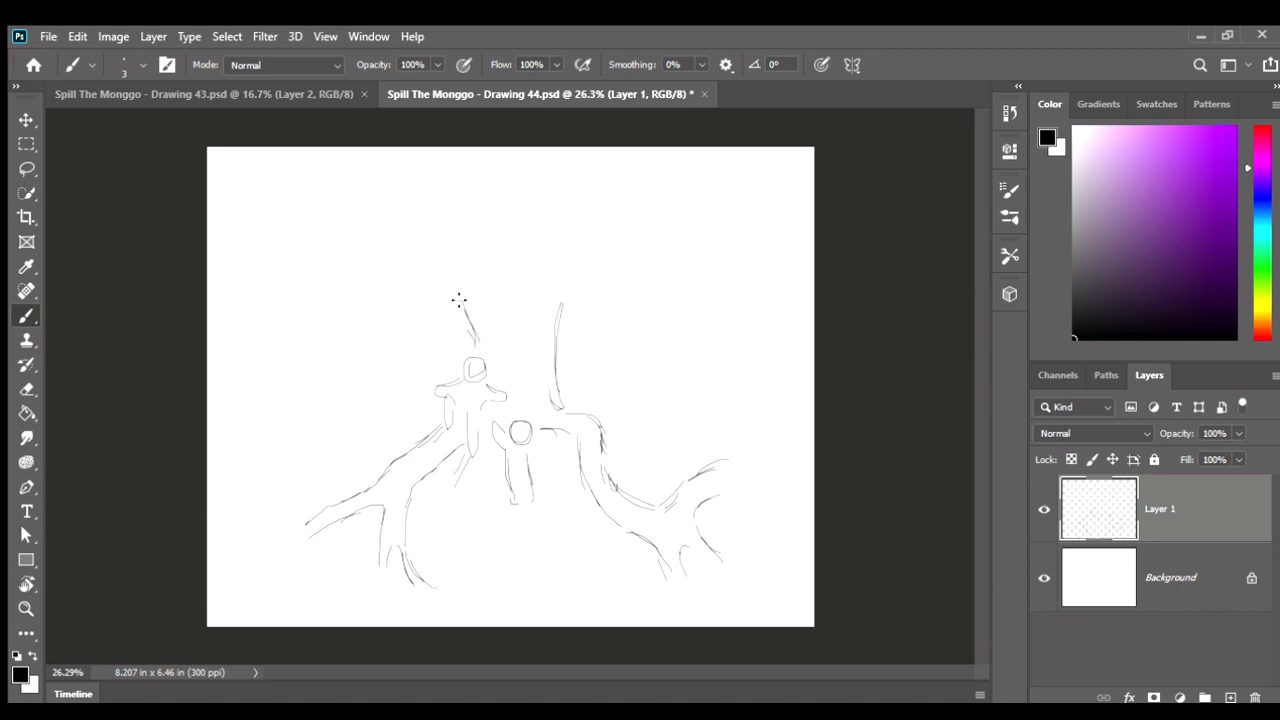
pyautogui.moveTo(465, 308)
pyautogui.mouseDown()
pyautogui.moveTo(410, 253)
pyautogui.moveTo(458, 264)
pyautogui.moveTo(448, 225)
pyautogui.mouseUp()
# Try drawing an oval head for a new figure in two spots, undoing both.
pyautogui.scroll(1, 611, 363)
pyautogui.scroll(1, 640, 370)
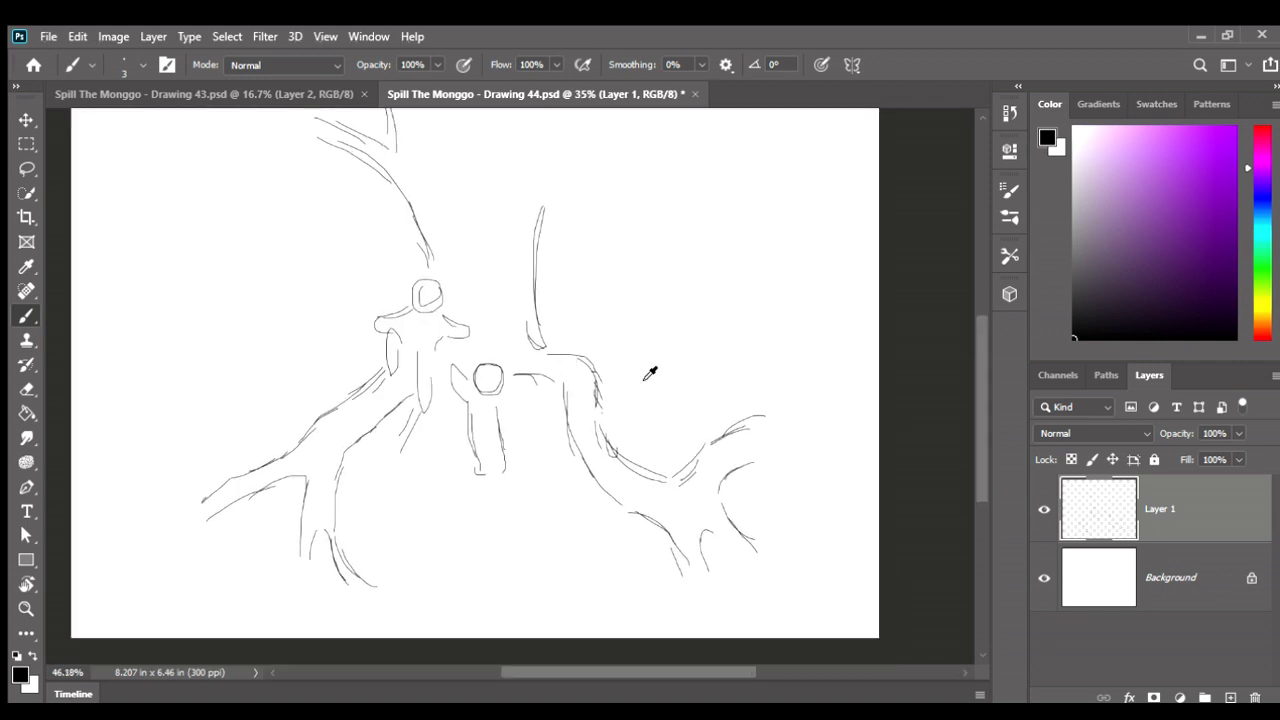
pyautogui.scroll(1, 649, 372)
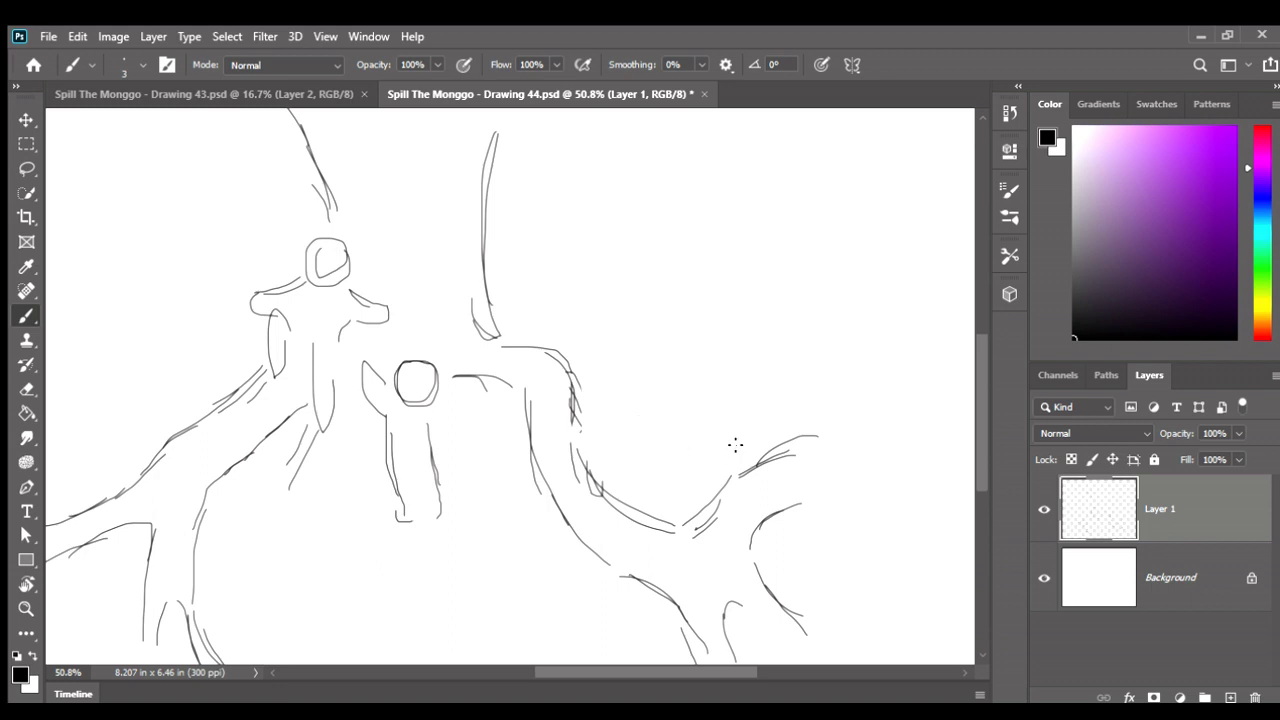
pyautogui.moveTo(728, 358); pyautogui.dragTo(716, 400)
pyautogui.hotkey('ctrl', 'z')
pyautogui.hotkey('ctrl', 'z')
pyautogui.moveTo(588, 340)
pyautogui.mouseDown()
pyautogui.moveTo(590, 308)
pyautogui.moveTo(607, 330)
pyautogui.moveTo(568, 489)
pyautogui.mouseUp()
pyautogui.hotkey('ctrl', 'z')
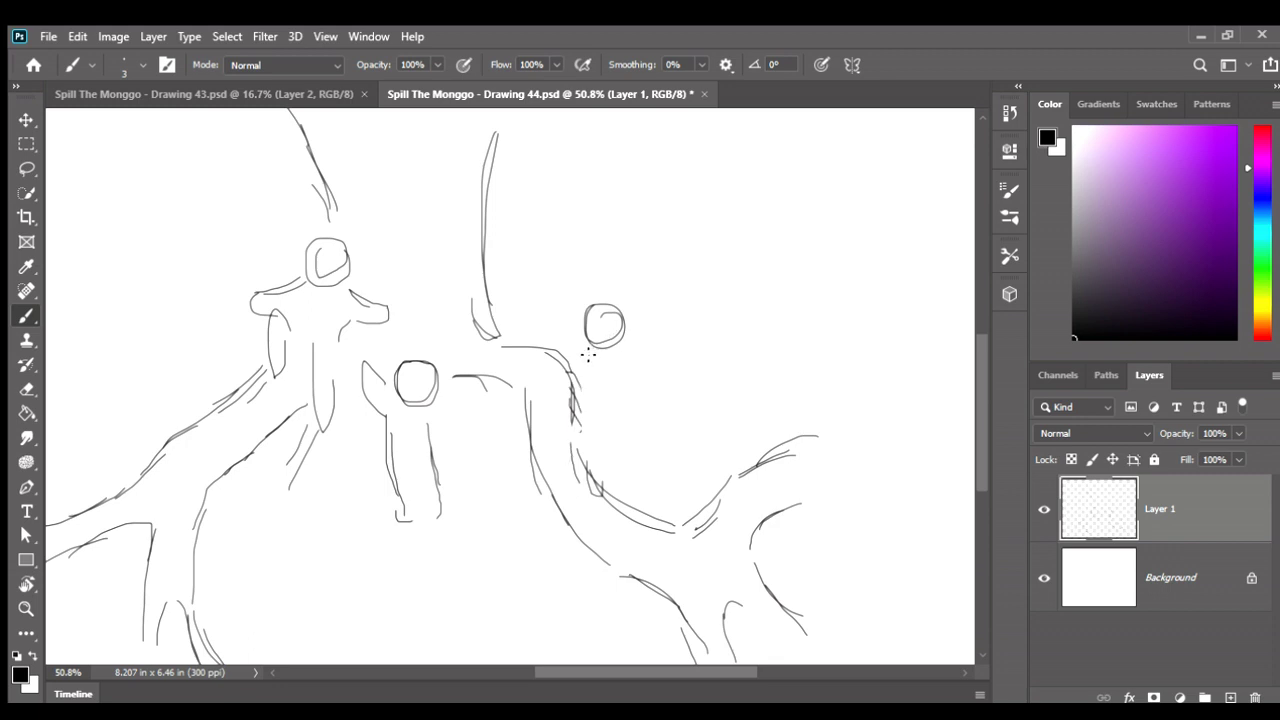
# Erase the small oval head and return to the brush.
pyautogui.press('e')
pyautogui.moveTo(614, 325); pyautogui.dragTo(612, 335)
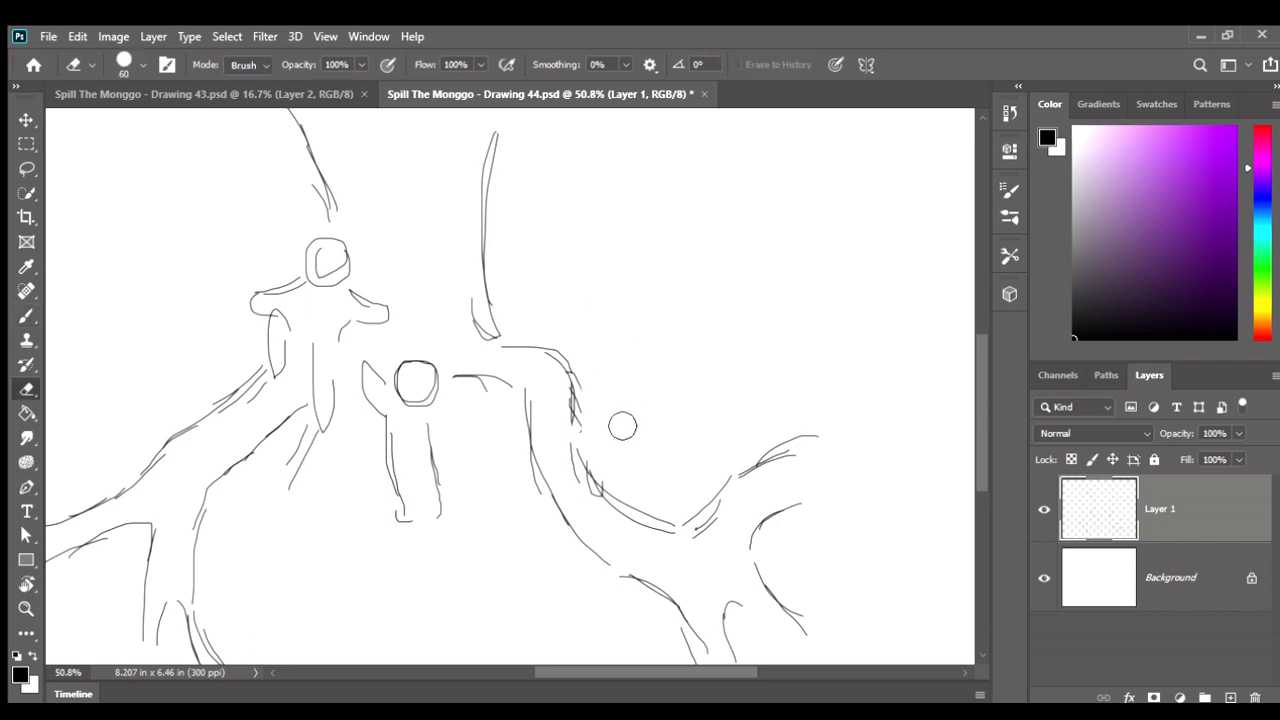
pyautogui.scroll(-3, 637, 454)
pyautogui.press('b')
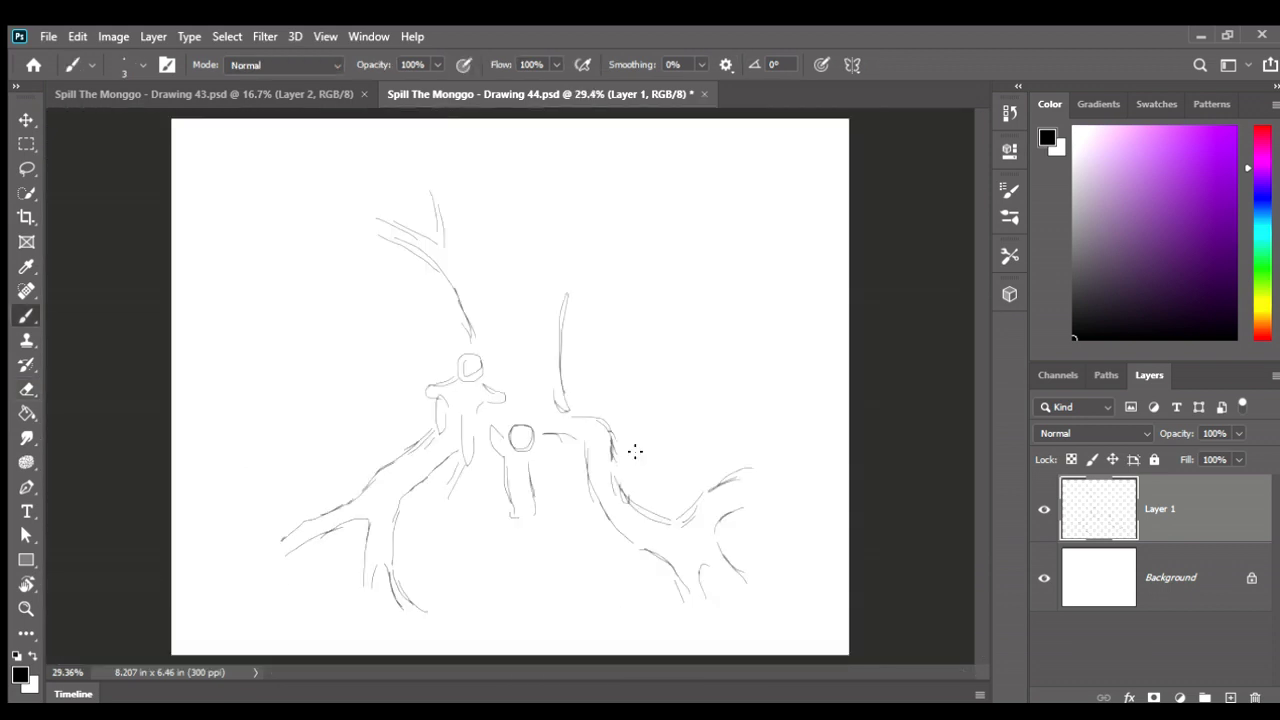
pyautogui.scroll(3, 637, 454)
# Draw a small head on the right branch, shifted slightly left, with a neck below.
pyautogui.moveTo(625, 378); pyautogui.dragTo(628, 367)
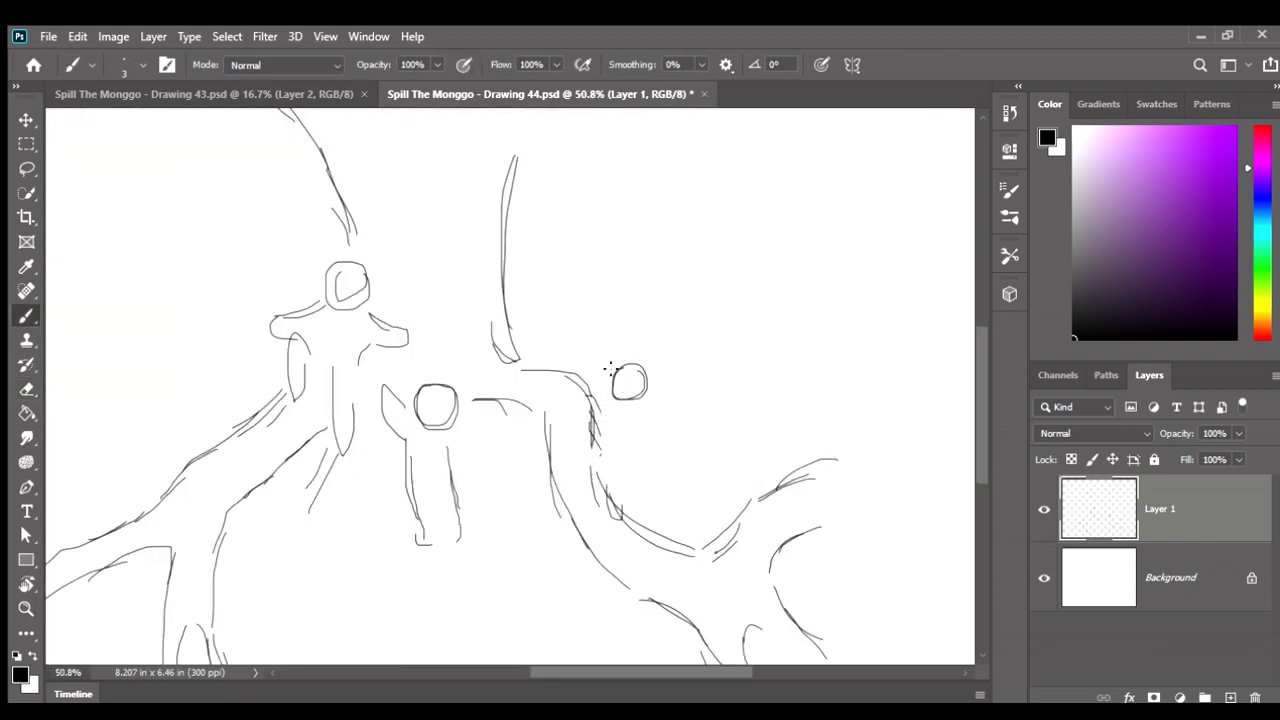
pyautogui.hotkey('ctrl', 'z')
pyautogui.moveTo(615, 366)
pyautogui.mouseDown()
pyautogui.moveTo(588, 450)
pyautogui.moveTo(618, 470)
pyautogui.mouseUp()
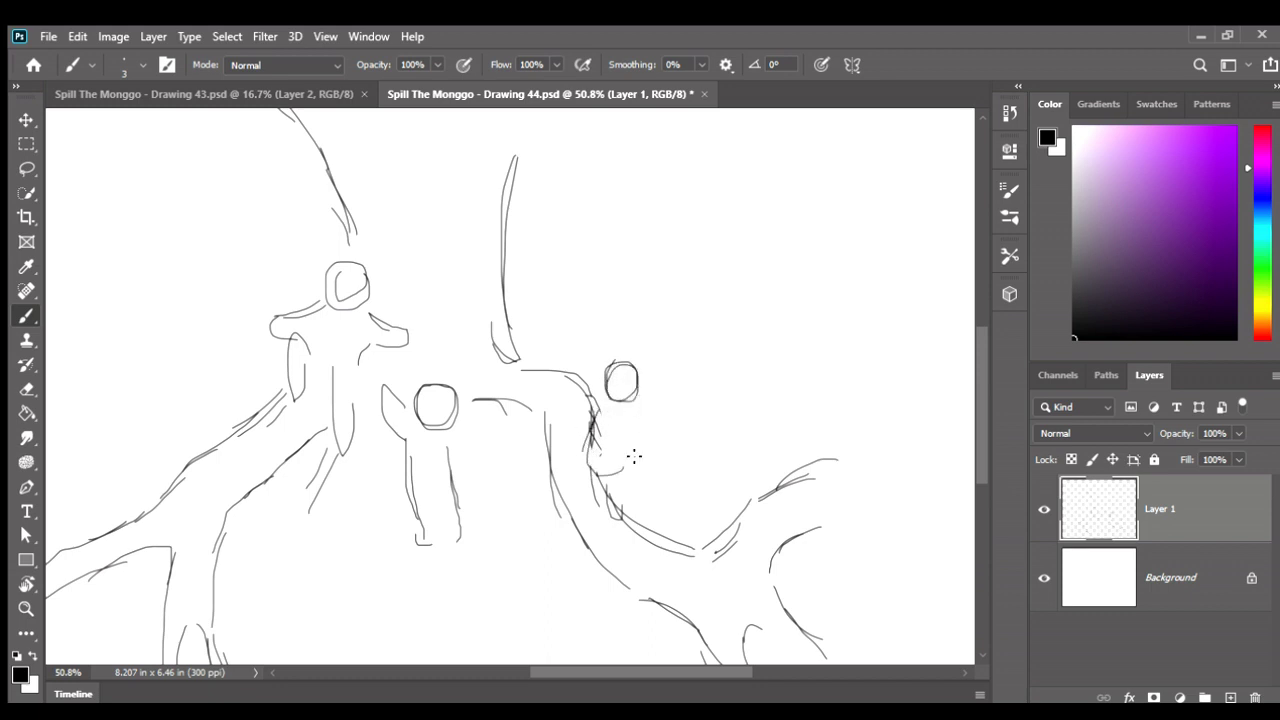
pyautogui.moveTo(631, 417)
pyautogui.mouseDown()
pyautogui.moveTo(612, 520)
pyautogui.moveTo(627, 518)
pyautogui.mouseUp()
# Zoom in and sketch the new figure's neck and body strokes.
pyautogui.scroll(-3, 663, 376)
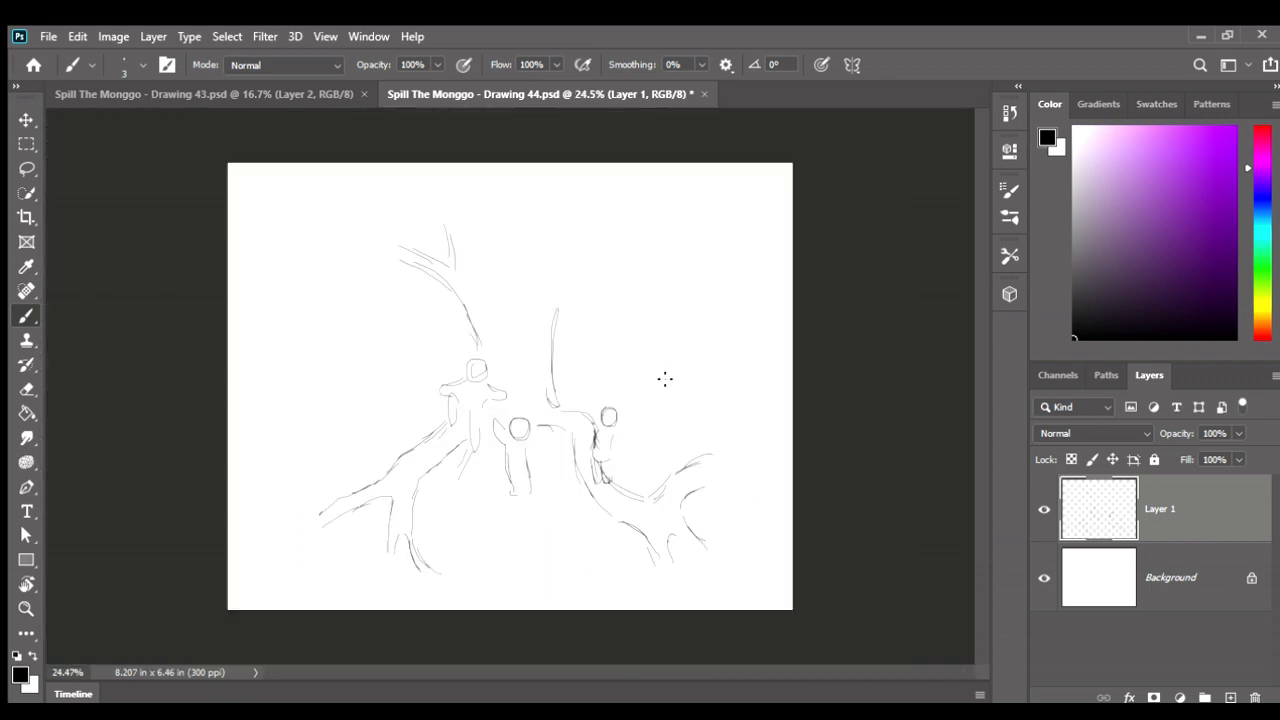
pyautogui.scroll(1, 658, 410)
pyautogui.scroll(1, 640, 465)
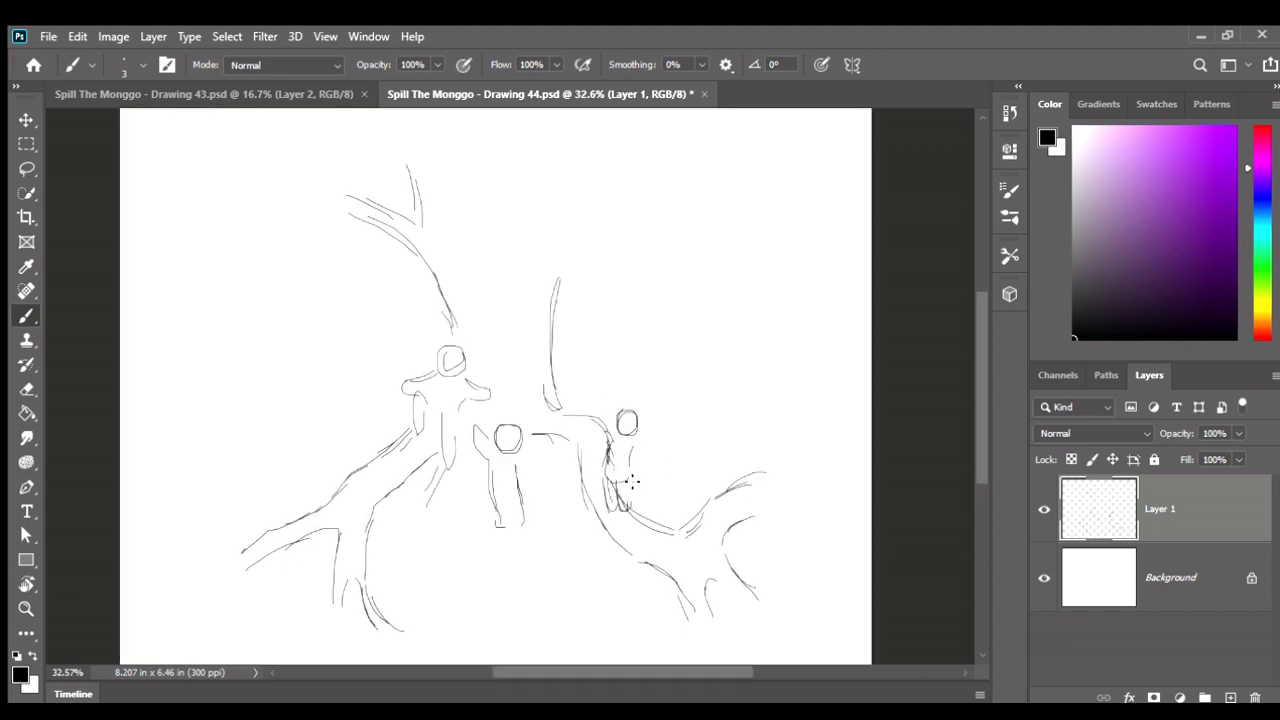
pyautogui.scroll(1, 620, 460)
pyautogui.moveTo(590, 438); pyautogui.dragTo(603, 428)
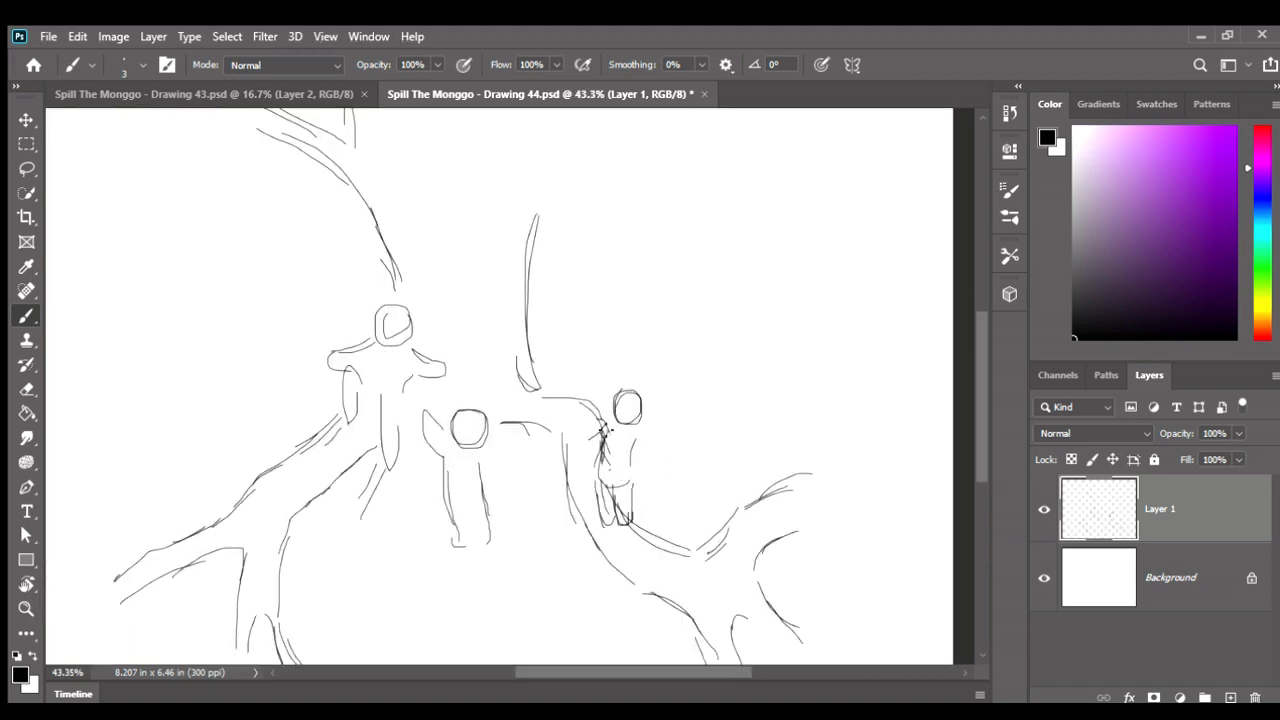
pyautogui.scroll(1, 630, 420)
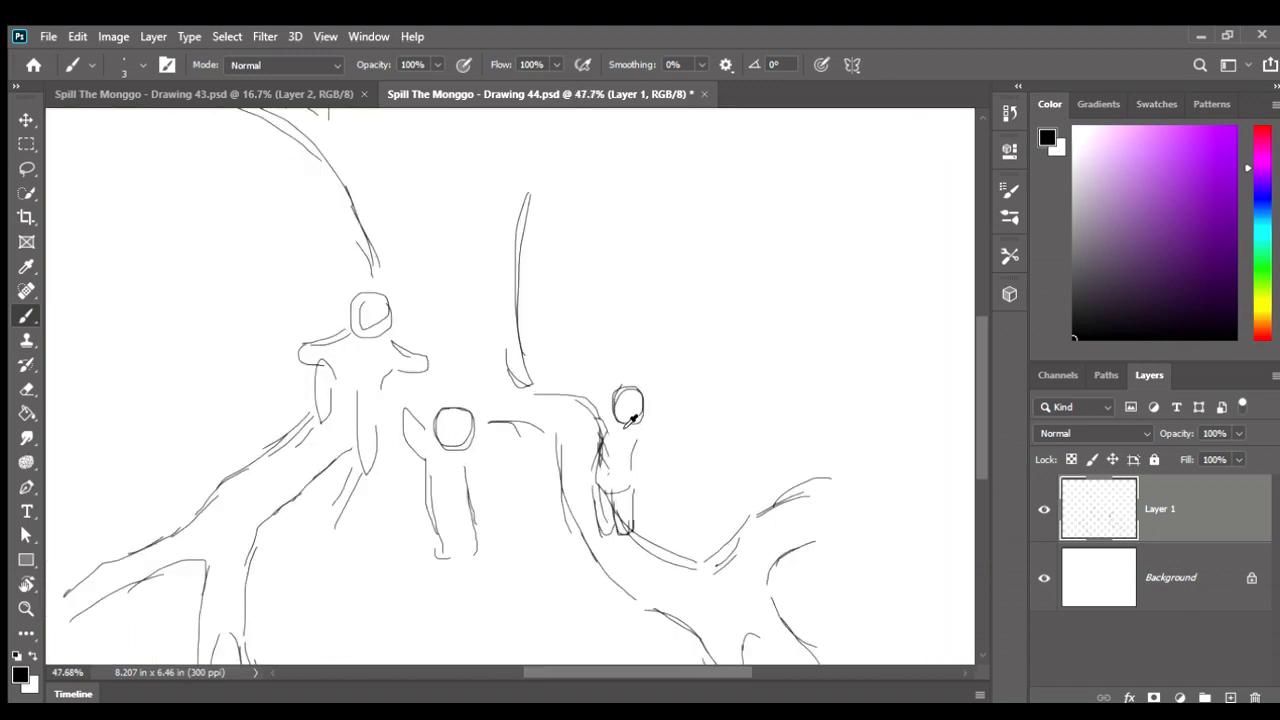
pyautogui.moveTo(605, 424); pyautogui.dragTo(590, 452)
pyautogui.scroll(-2, 740, 472)
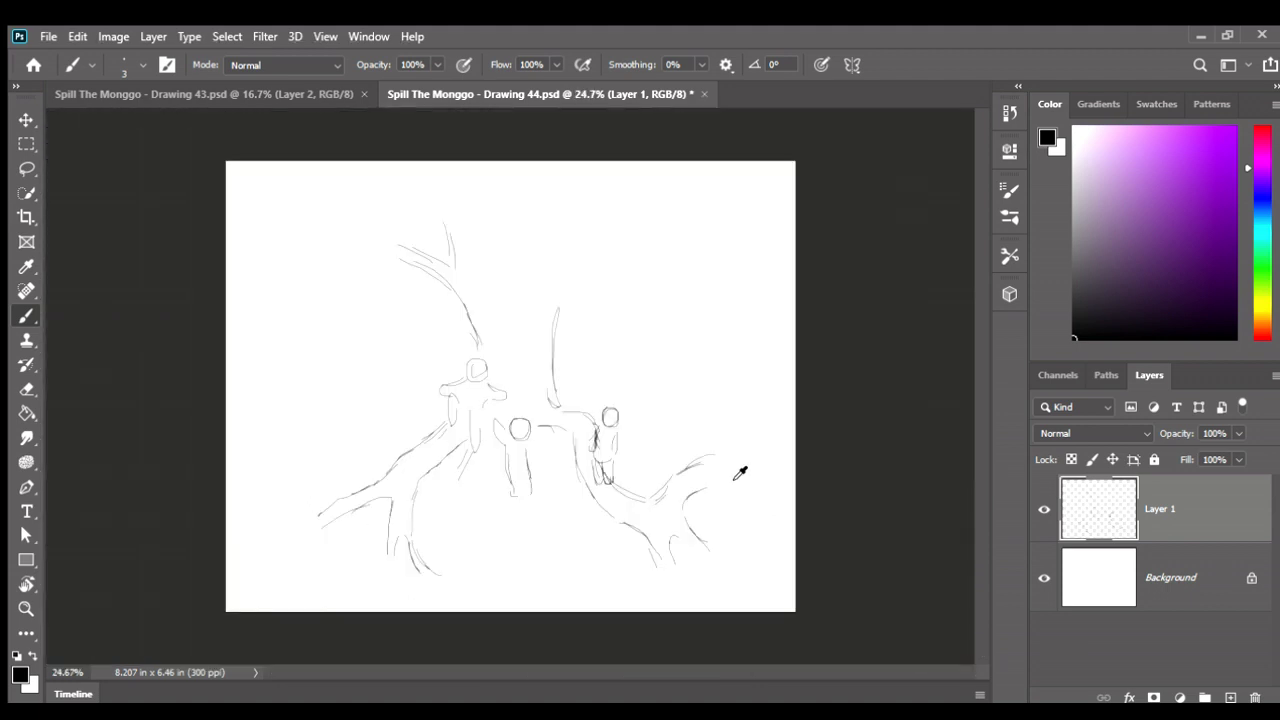
pyautogui.scroll(-1, 460, 213)
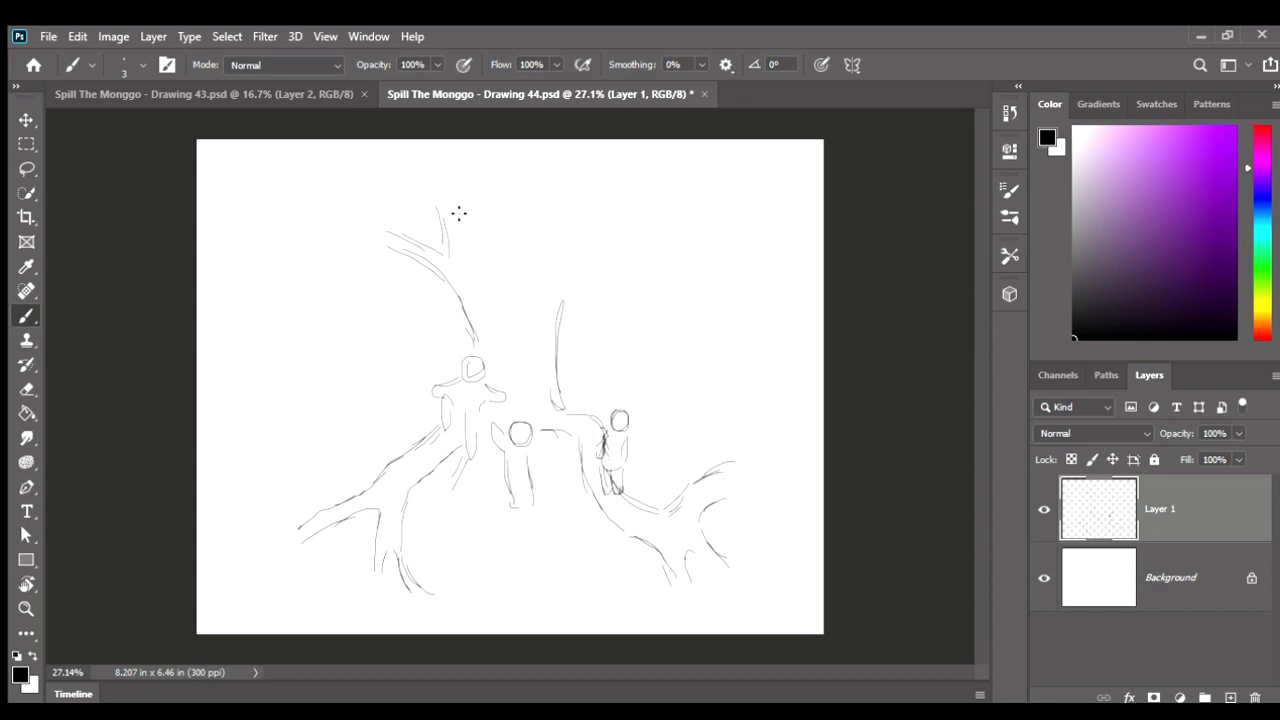
# Sketch a thin vertical branch at the tree top, undoing misplaced attempts.
pyautogui.scroll(1, 459, 213)
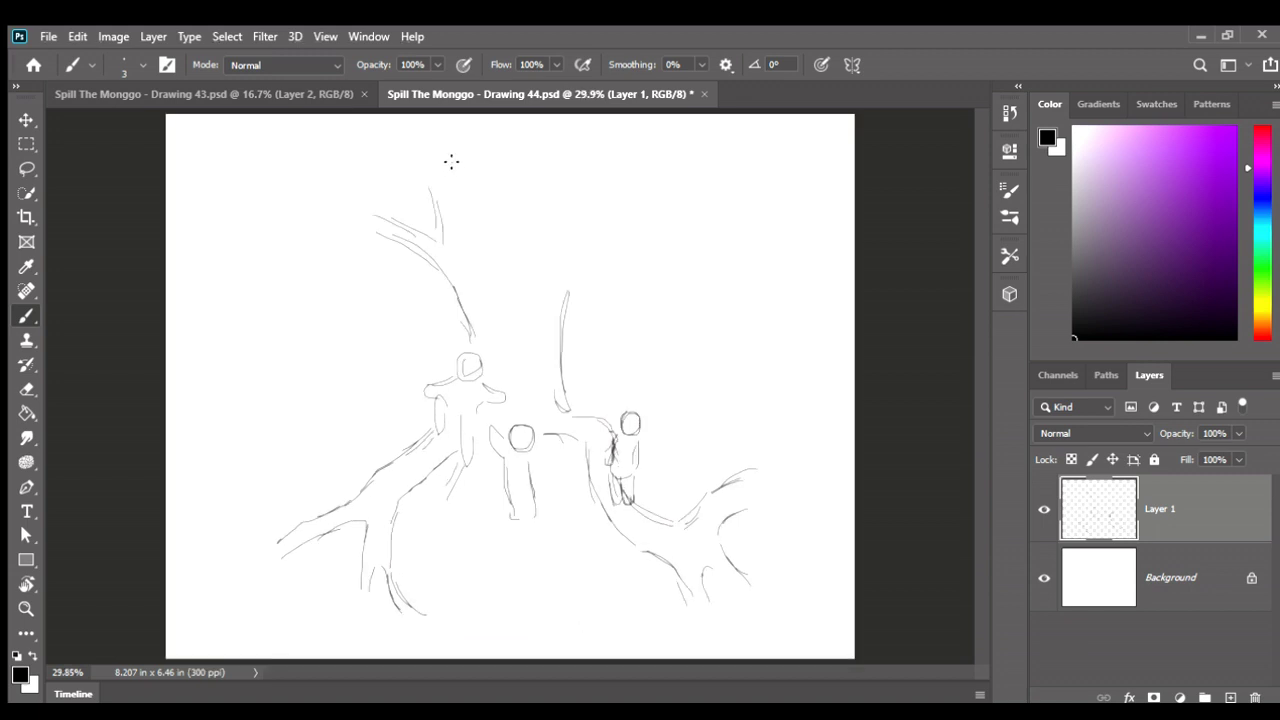
pyautogui.moveTo(440, 146)
pyautogui.mouseDown()
pyautogui.moveTo(445, 215)
pyautogui.moveTo(486, 149)
pyautogui.mouseUp()
pyautogui.hotkey('ctrl', 'z')
pyautogui.hotkey('ctrl', 'z')
pyautogui.moveTo(457, 223); pyautogui.dragTo(490, 153)
# Extend the middle trunk upward and redraw a long limb arching out to the right.
pyautogui.hotkey('ctrl', 'z')
pyautogui.hotkey('ctrl', 'z')
pyautogui.moveTo(461, 143); pyautogui.dragTo(464, 207)
pyautogui.moveTo(583, 272); pyautogui.dragTo(594, 205)
pyautogui.hotkey('ctrl', 'z')
pyautogui.moveTo(568, 290)
pyautogui.mouseDown()
pyautogui.moveTo(586, 243)
pyautogui.moveTo(643, 206)
pyautogui.mouseUp()
pyautogui.moveTo(572, 244)
pyautogui.mouseDown()
pyautogui.moveTo(648, 190)
pyautogui.moveTo(731, 238)
pyautogui.mouseUp()
pyautogui.moveTo(693, 194)
pyautogui.mouseDown()
pyautogui.moveTo(653, 202)
pyautogui.moveTo(751, 248)
pyautogui.mouseUp()
pyautogui.press('z')
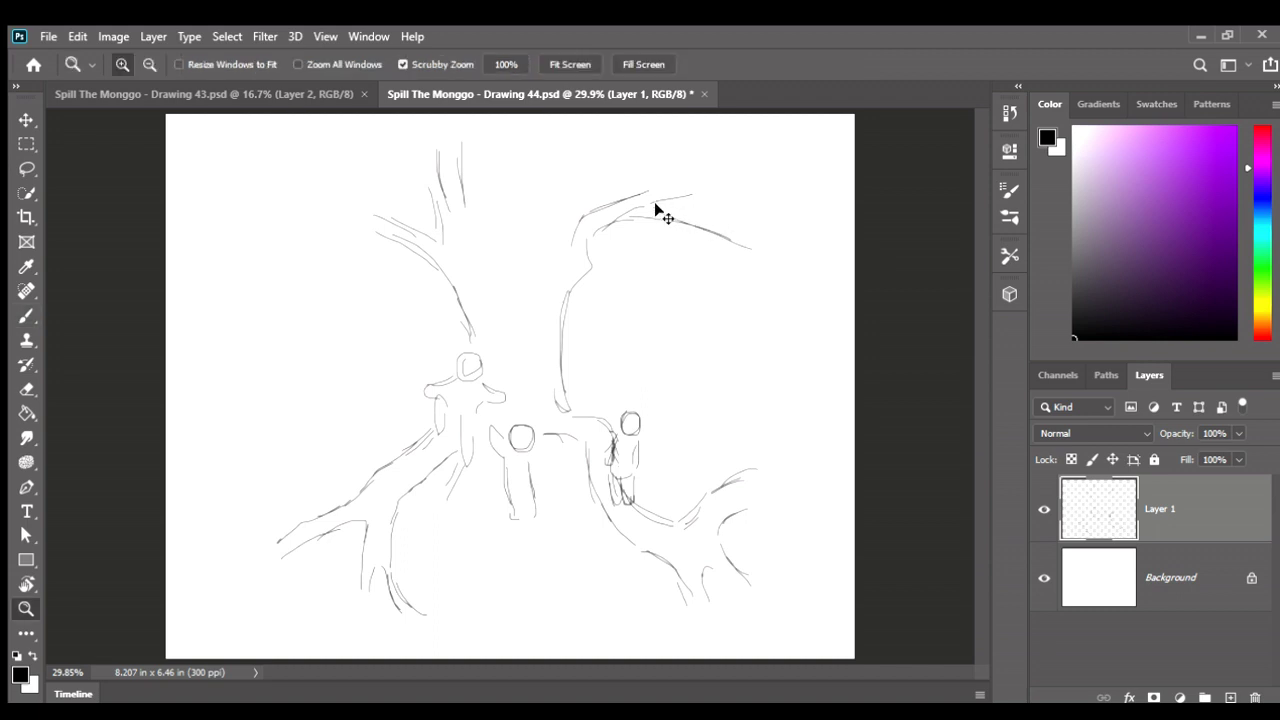
pyautogui.hotkey('ctrl', 'z')
pyautogui.press('b')
pyautogui.moveTo(649, 205)
pyautogui.mouseDown()
pyautogui.moveTo(742, 226)
pyautogui.moveTo(790, 214)
pyautogui.mouseUp()
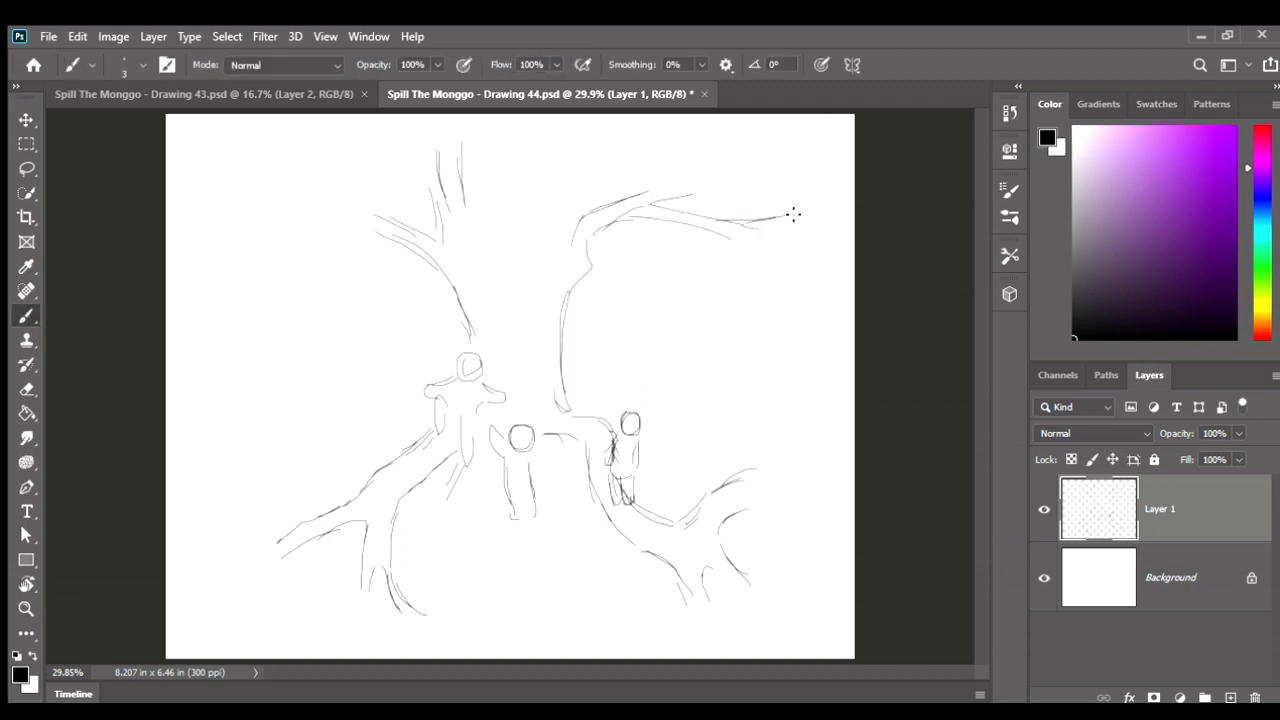